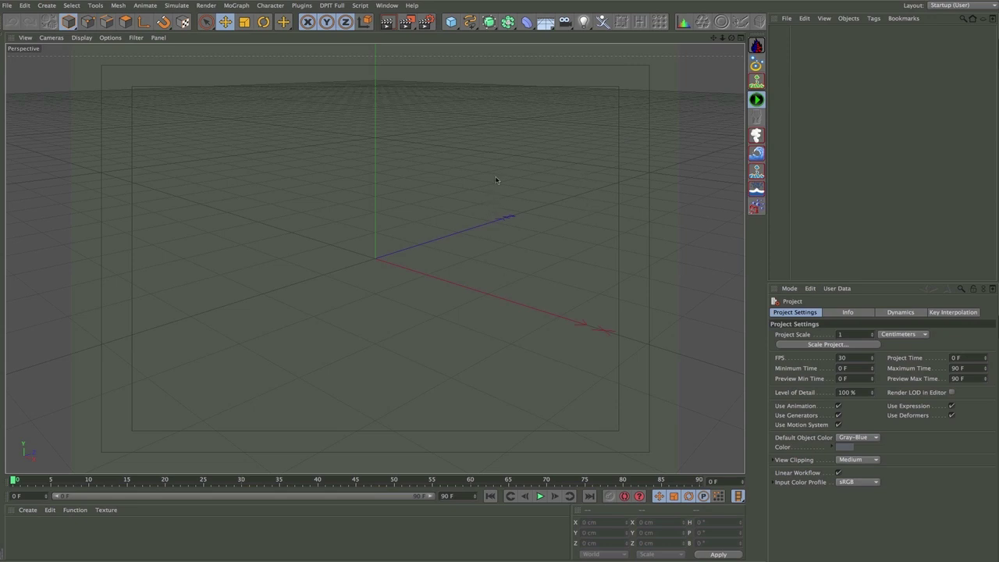
# Step: Add a Circle spline and set its radius to 50 cm
pyautogui.click(472, 26)
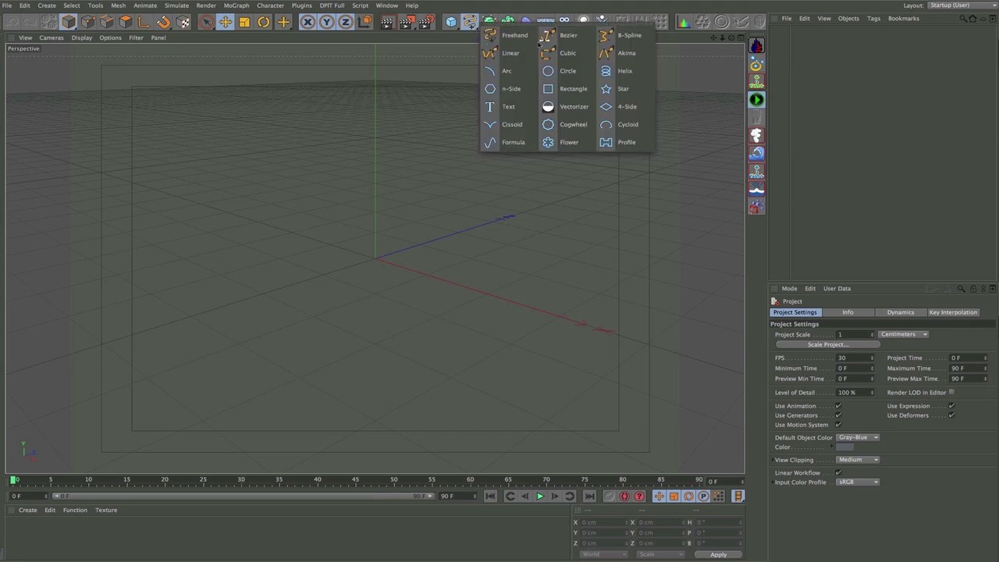
pyautogui.click(564, 70)
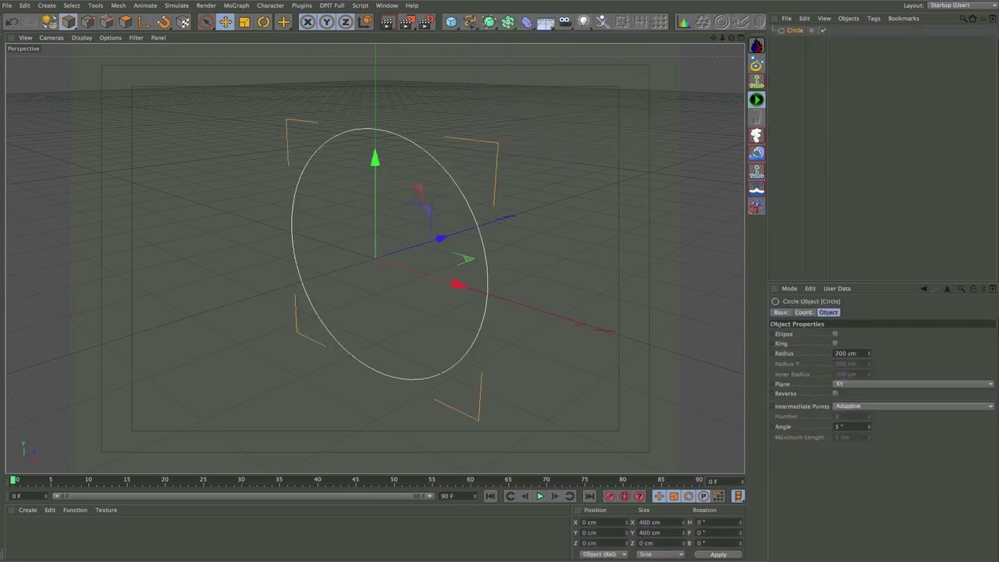
pyautogui.click(844, 353)
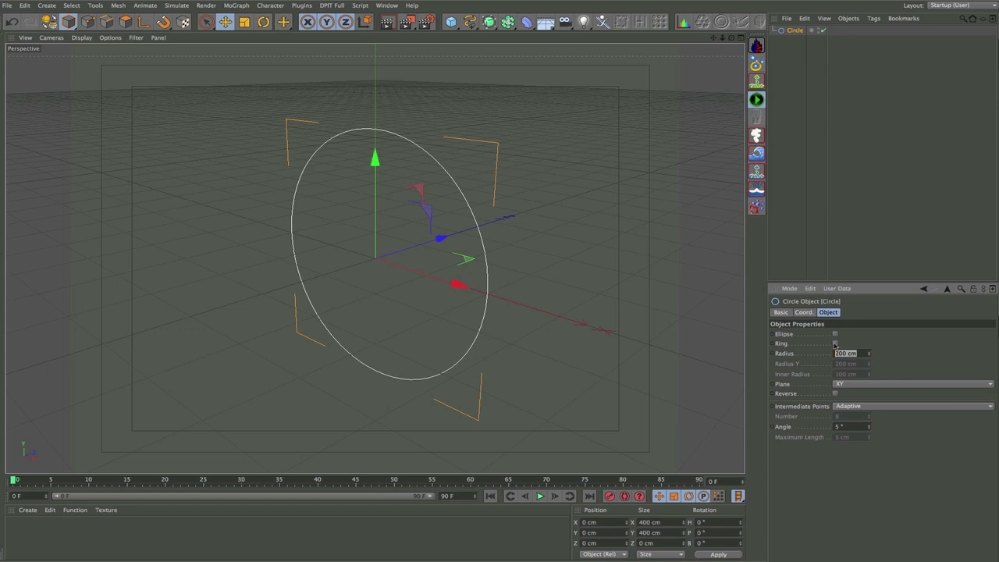
pyautogui.write('50')
pyautogui.press('Return')
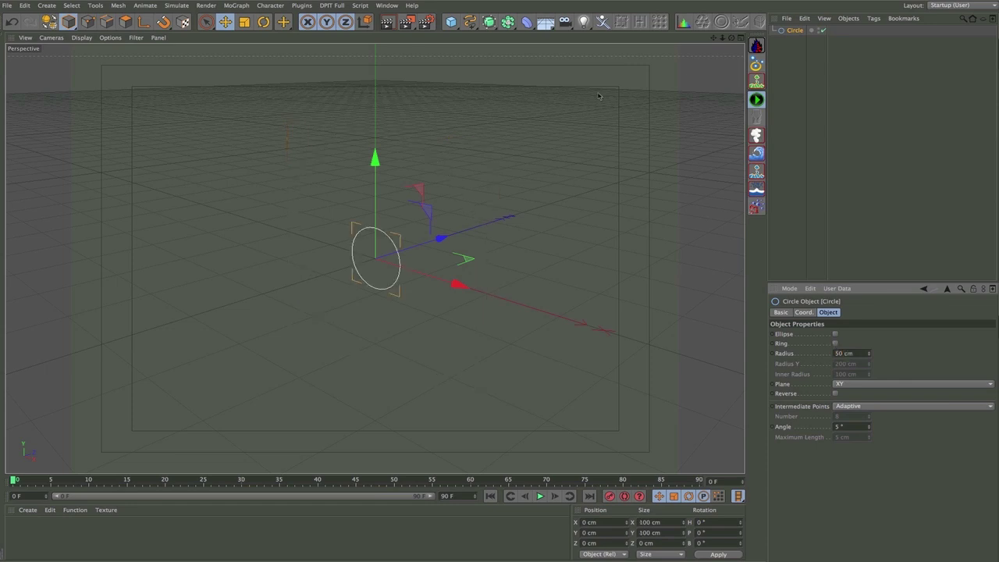
# Step: In the Right view, start a B-Spline at the origin running along the ground
pyautogui.press('F5')
pyautogui.press('F3')
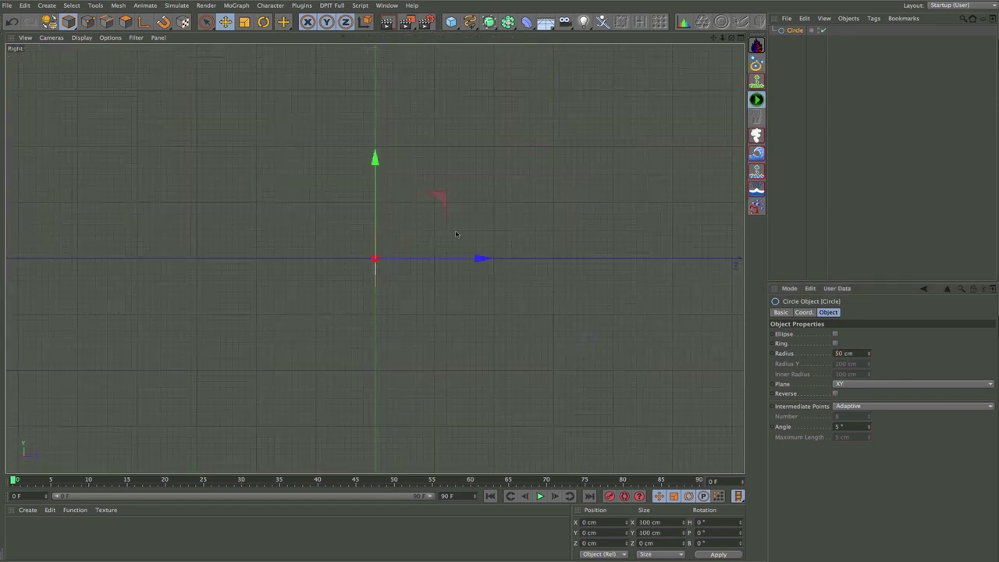
pyautogui.keyDown('alt'); pyautogui.moveTo(374, 259); pyautogui.dragTo(176, 337, button='middle'); pyautogui.keyUp('alt')
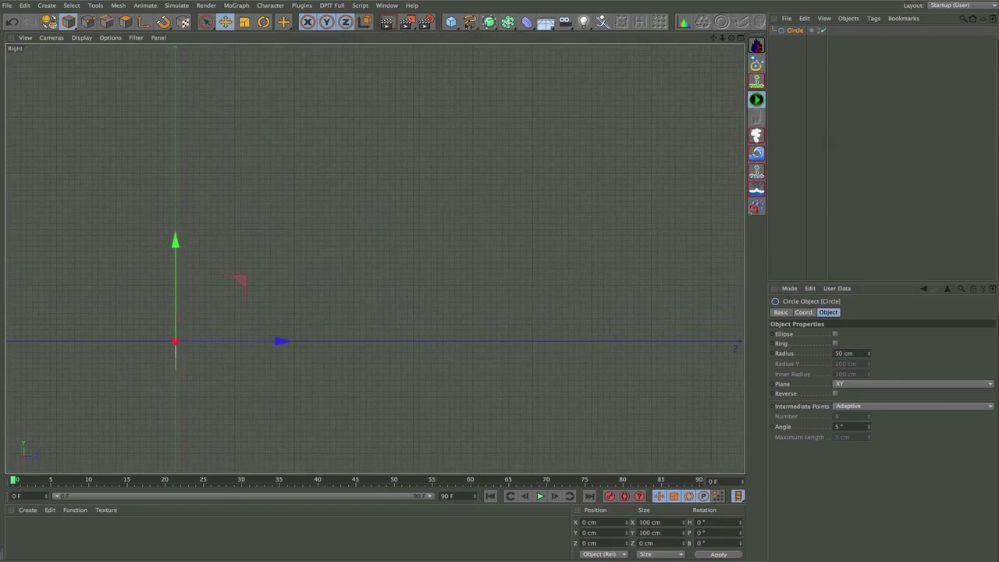
pyautogui.click(472, 24)
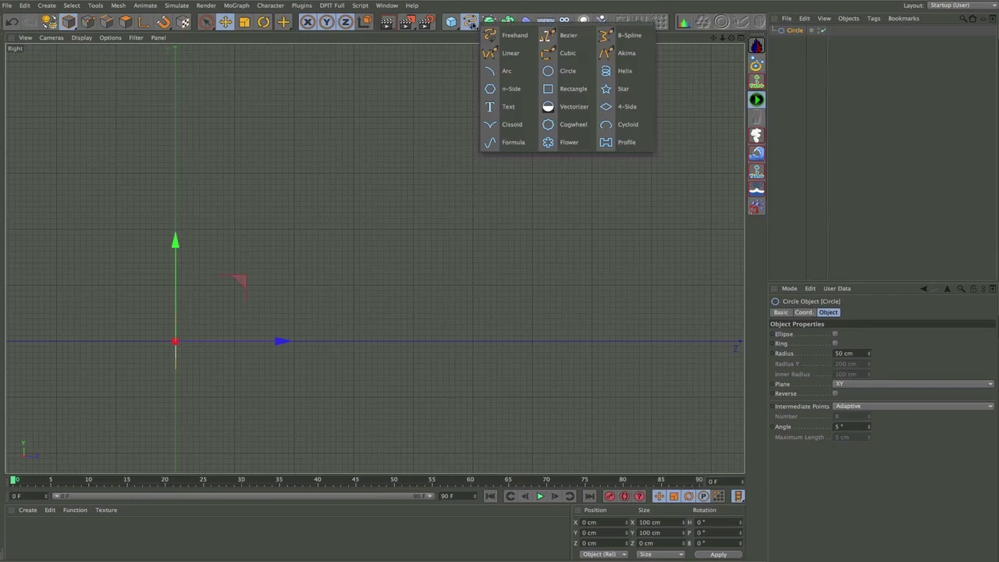
pyautogui.click(629, 36)
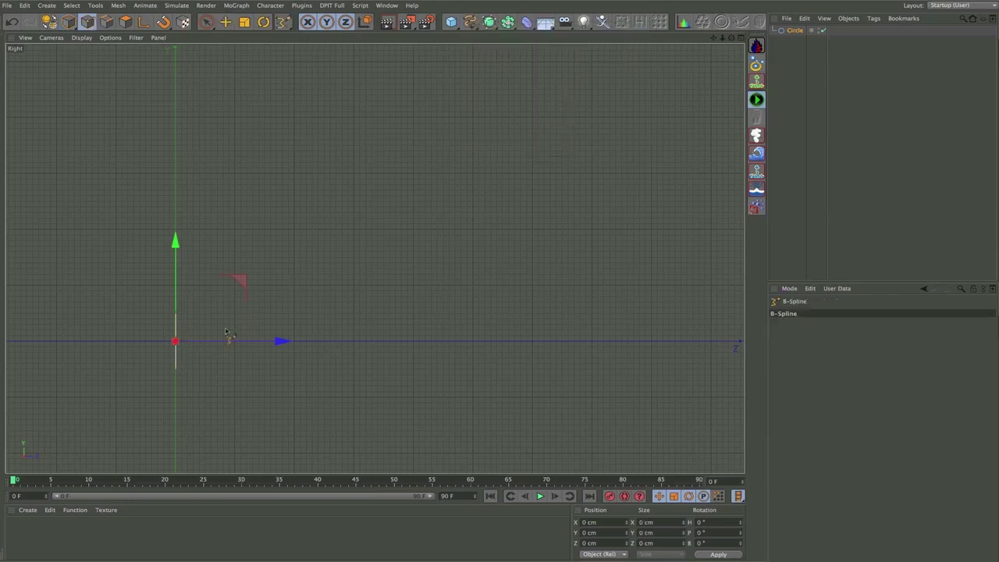
pyautogui.moveTo(222, 351); pyautogui.dragTo(178, 345)
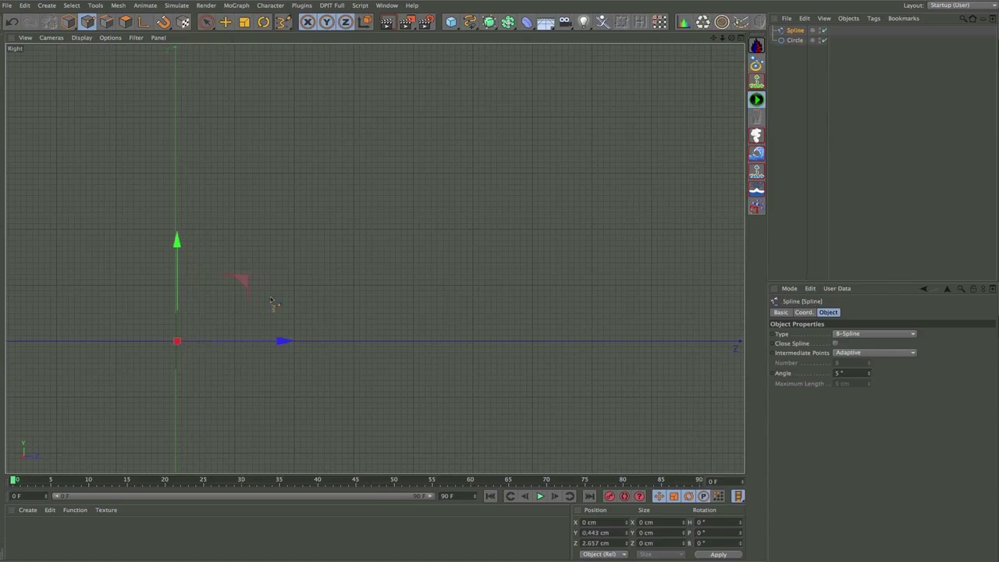
pyautogui.moveTo(282, 312); pyautogui.dragTo(289, 348)
# Step: Continue the B-Spline upward into a curling loop that extends outward
pyautogui.moveTo(357, 275); pyautogui.dragTo(379, 266)
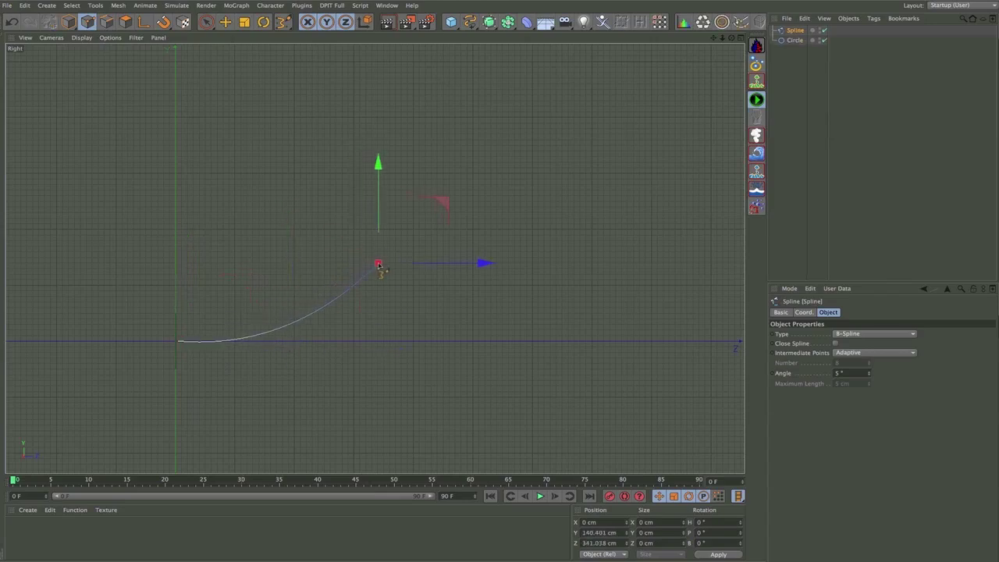
pyautogui.moveTo(454, 232); pyautogui.dragTo(461, 239)
pyautogui.click(490, 281)
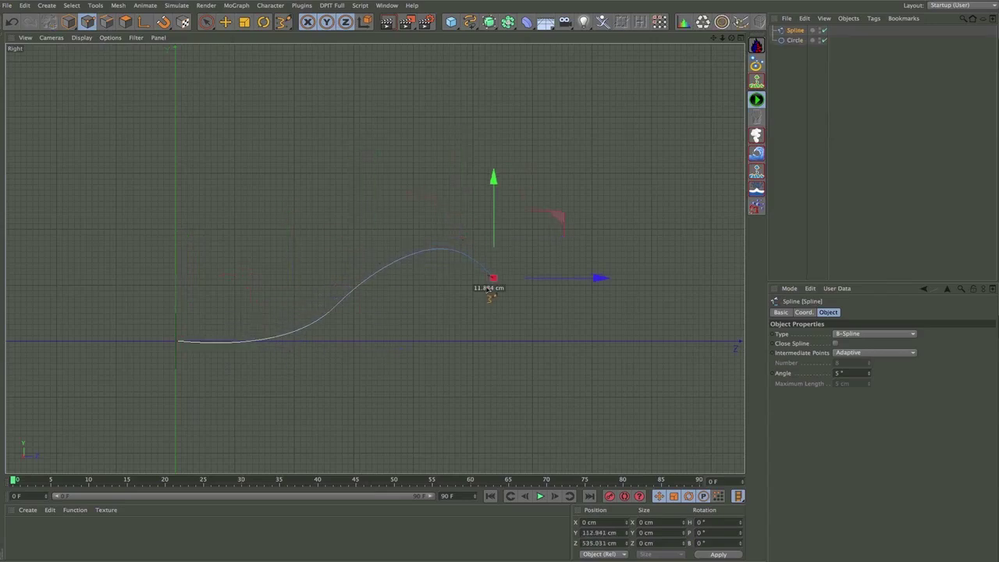
pyautogui.moveTo(479, 310); pyautogui.dragTo(441, 303)
pyautogui.click(447, 275)
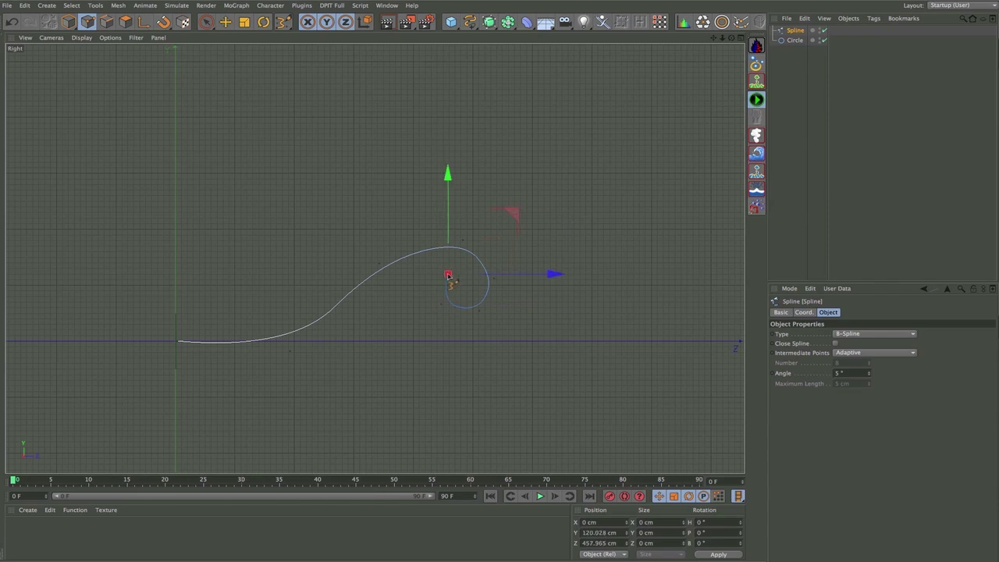
pyautogui.click(505, 238)
pyautogui.moveTo(541, 235); pyautogui.dragTo(544, 235)
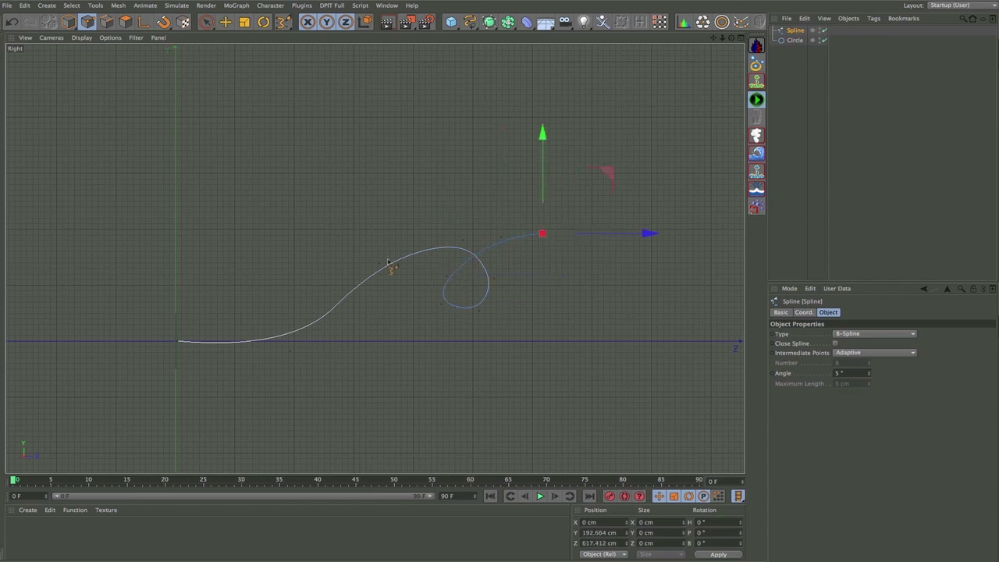
# Step: In the perspective view, select the spline's end point and its neighbouring loop points
pyautogui.middleClick(423, 255)
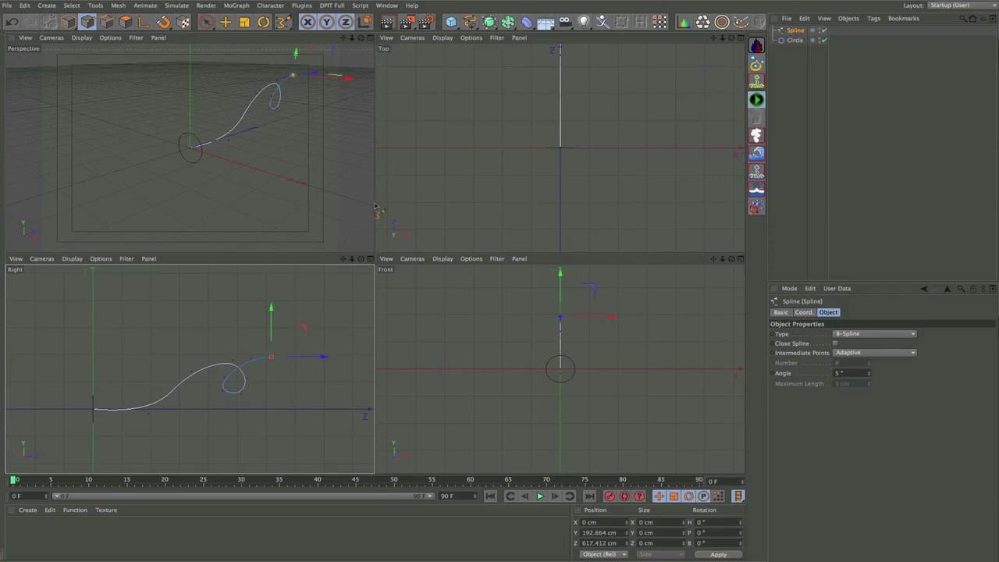
pyautogui.middleClick(368, 202)
pyautogui.keyDown('alt'); pyautogui.moveTo(425, 209); pyautogui.dragTo(403, 289); pyautogui.keyUp('alt')
pyautogui.press('space')
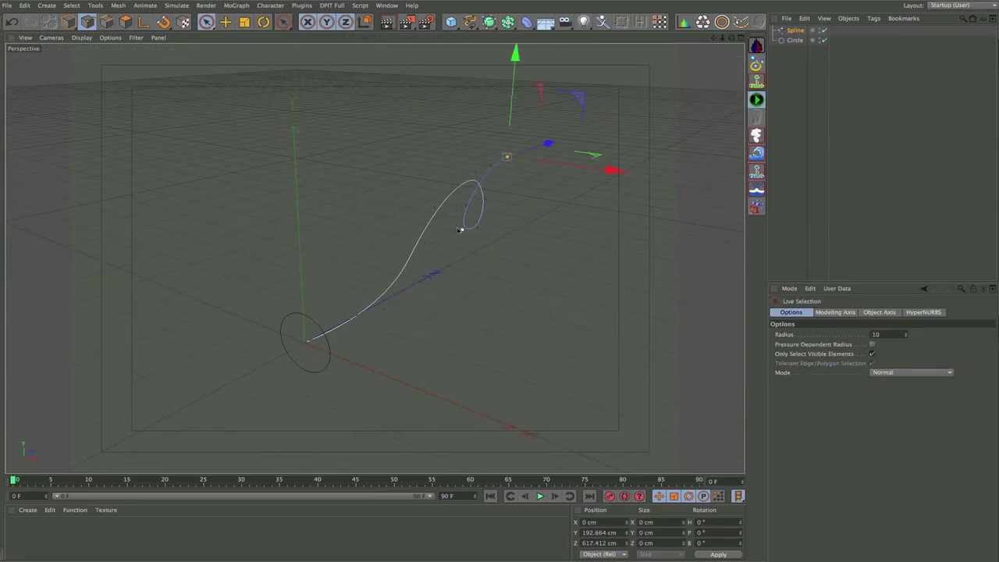
pyautogui.keyDown('alt'); pyautogui.moveTo(460, 229); pyautogui.dragTo(436, 232); pyautogui.keyUp('alt')
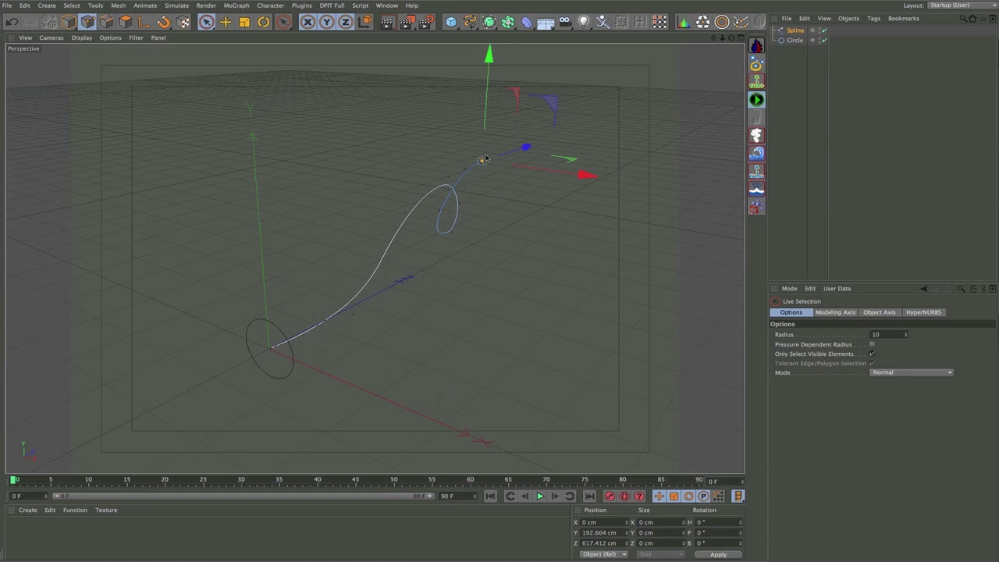
pyautogui.moveTo(485, 158); pyautogui.dragTo(481, 159)
pyautogui.click(483, 159)
pyautogui.press('pageup')
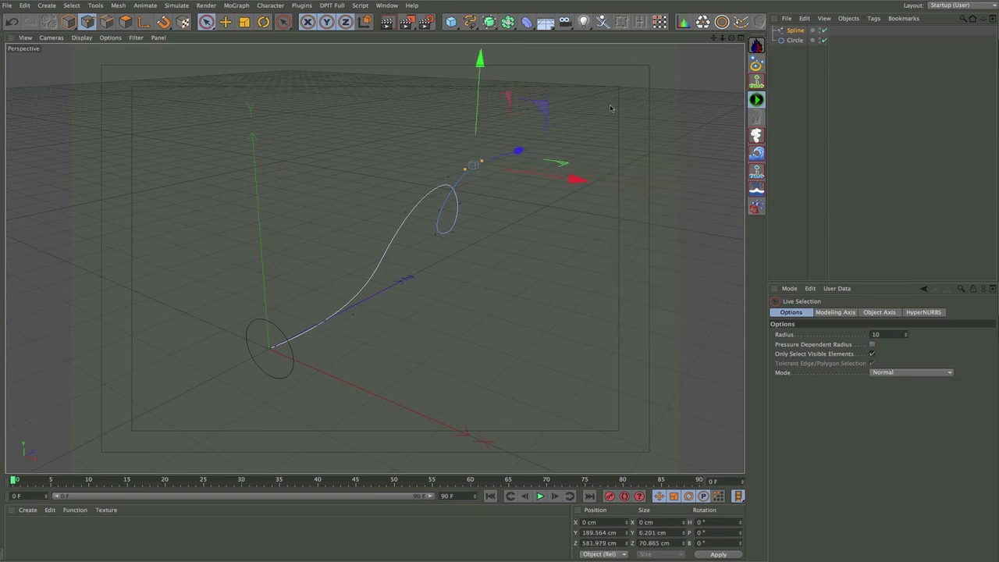
pyautogui.rightClick(611, 109)
pyautogui.press('pageup')
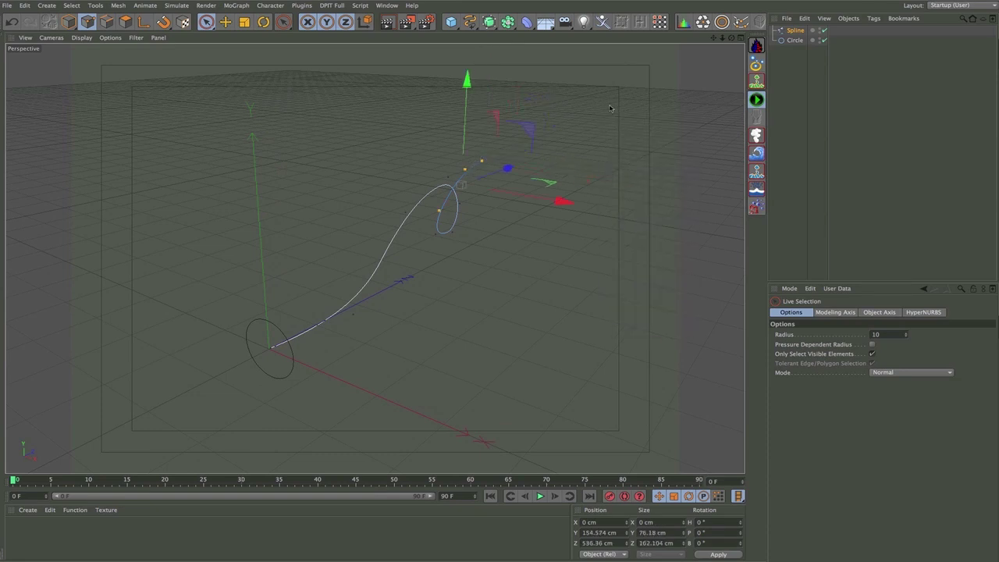
pyautogui.press('pageup')
pyautogui.rightClick(611, 108)
pyautogui.press('pageup')
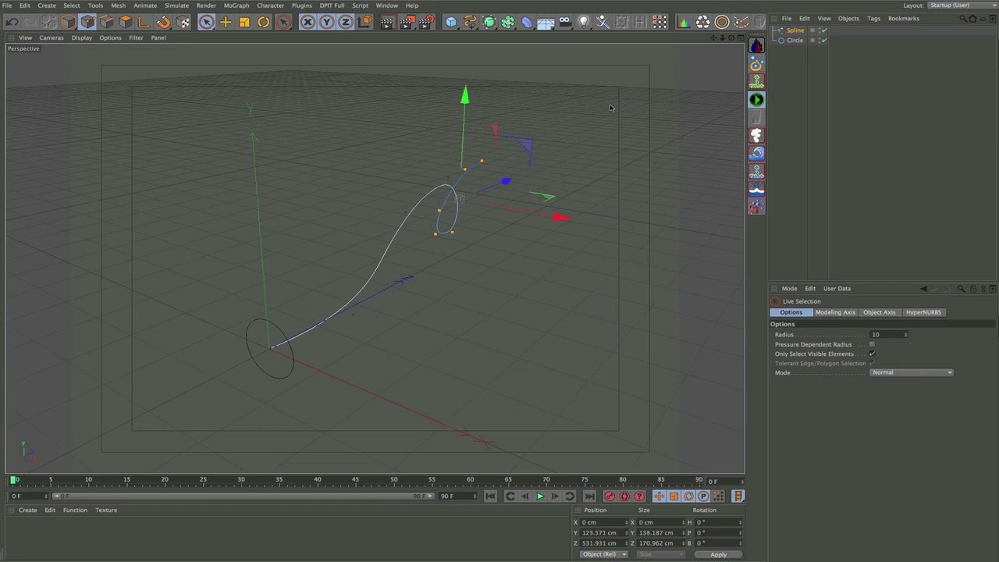
# Step: Drag the selected end points along X to about 60.644 cm, refining which loop points move
pyautogui.moveTo(560, 218); pyautogui.dragTo(577, 220)
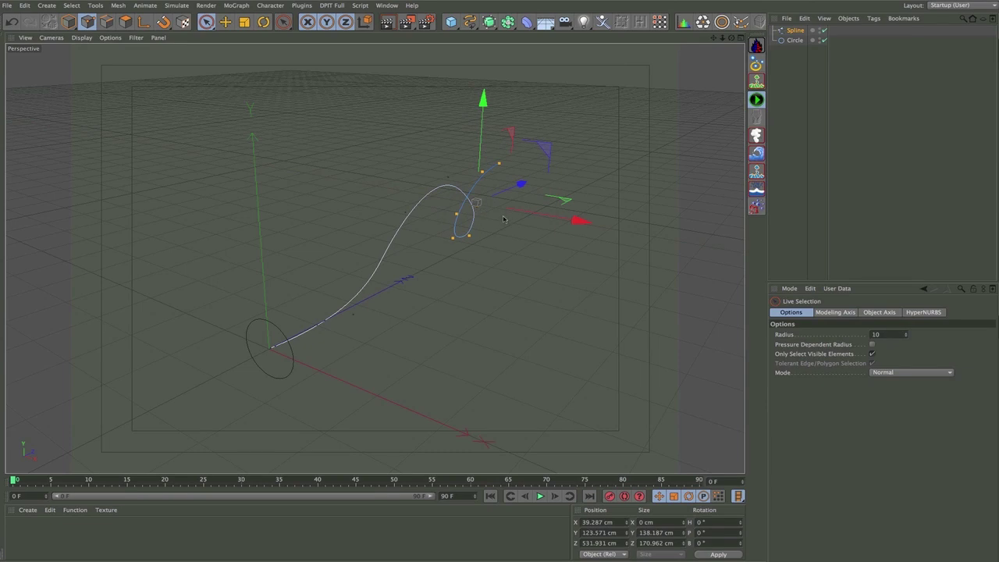
pyautogui.moveTo(535, 211); pyautogui.dragTo(535, 213)
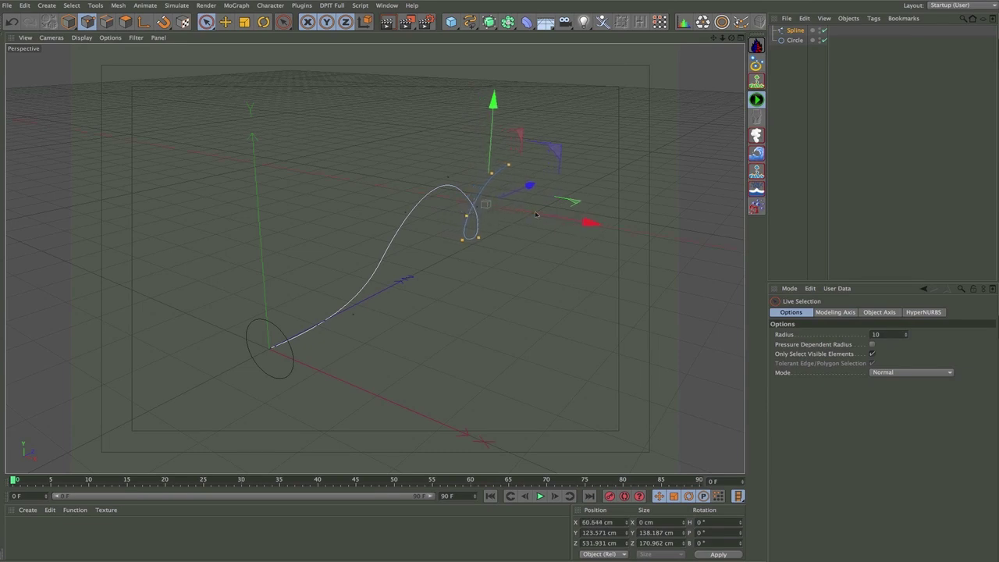
pyautogui.keyDown('ctrl'); pyautogui.click(478, 237); pyautogui.keyUp('ctrl')
pyautogui.moveTo(591, 219); pyautogui.dragTo(600, 223)
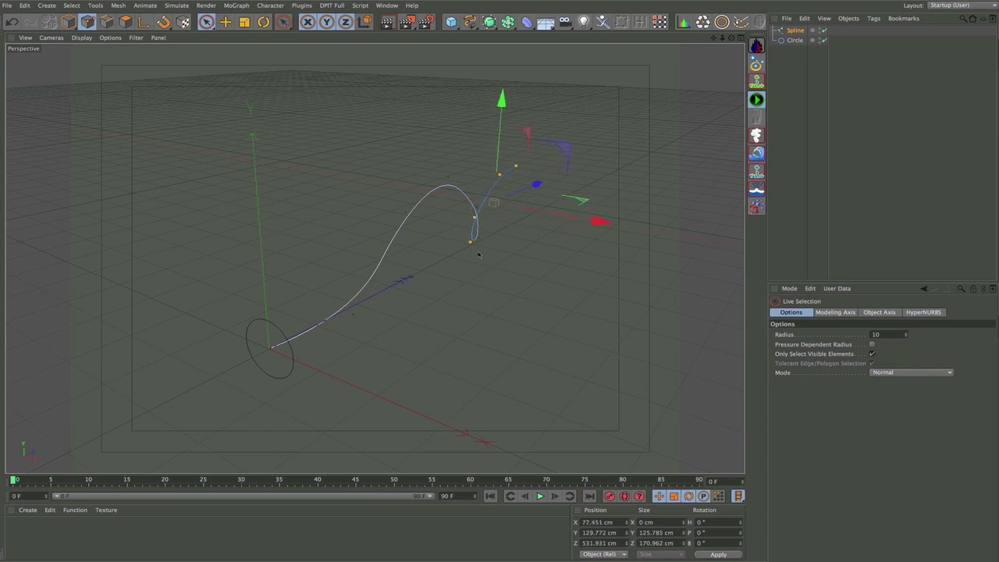
pyautogui.keyDown('ctrl'); pyautogui.click(470, 245); pyautogui.keyUp('ctrl')
pyautogui.moveTo(548, 204); pyautogui.dragTo(556, 202)
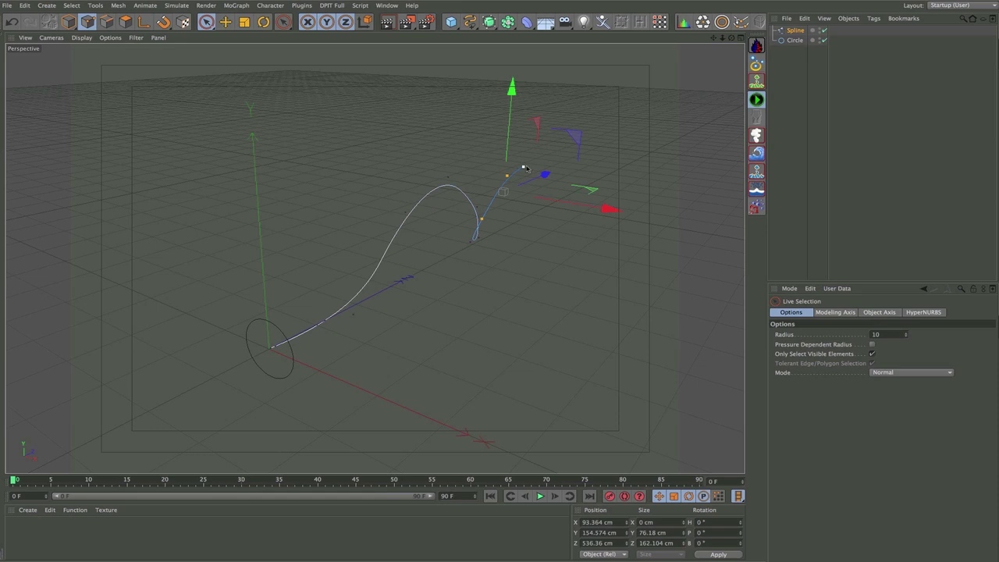
# Step: Shift a point on the spline's lower rise along X to about 53 cm
pyautogui.keyDown('ctrl'); pyautogui.click(483, 222); pyautogui.keyUp('ctrl')
pyautogui.moveTo(577, 183); pyautogui.dragTo(591, 179)
pyautogui.click(528, 165)
pyautogui.click(534, 209)
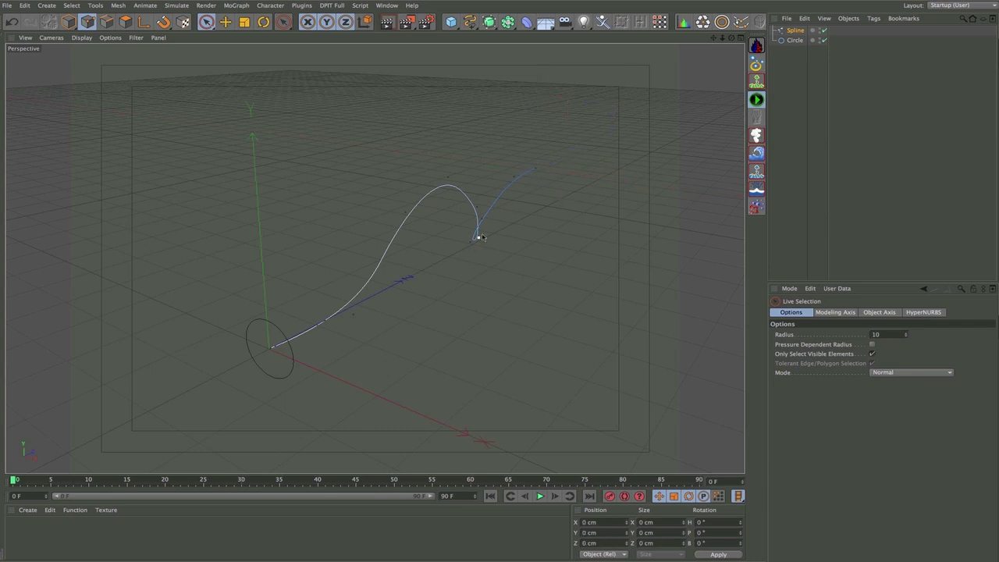
pyautogui.keyDown('alt'); pyautogui.moveTo(417, 274); pyautogui.dragTo(390, 309); pyautogui.keyUp('alt')
pyautogui.moveTo(431, 335); pyautogui.dragTo(455, 345)
pyautogui.keyDown('alt'); pyautogui.moveTo(437, 285); pyautogui.dragTo(411, 208); pyautogui.keyUp('alt')
pyautogui.click(383, 294)
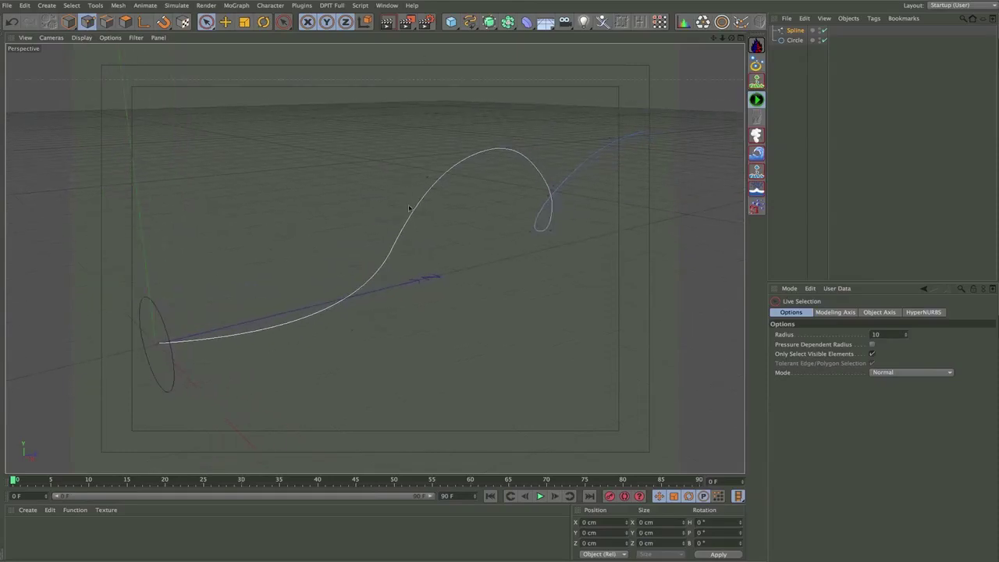
# Step: Add a Sweep NURBS and nest the Circle and Spline inside it to form the tube
pyautogui.click(489, 21)
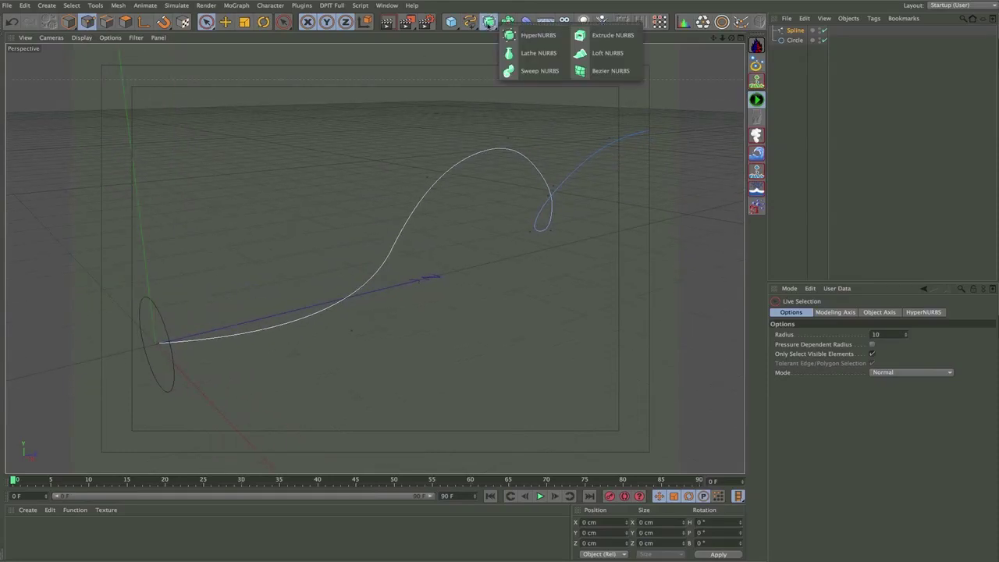
pyautogui.click(533, 71)
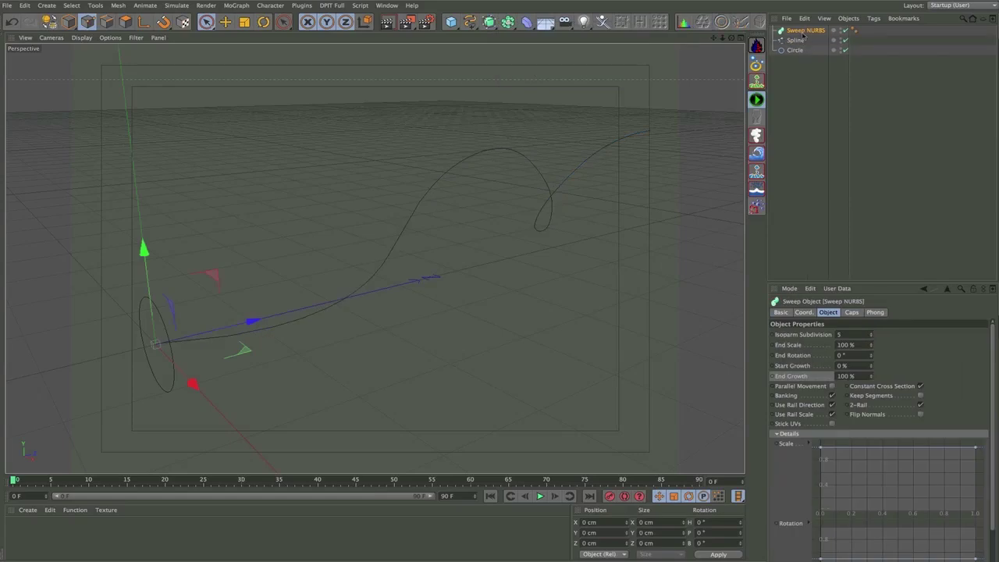
pyautogui.moveTo(796, 50)
pyautogui.mouseDown()
pyautogui.moveTo(808, 34)
pyautogui.moveTo(810, 47)
pyautogui.mouseUp()
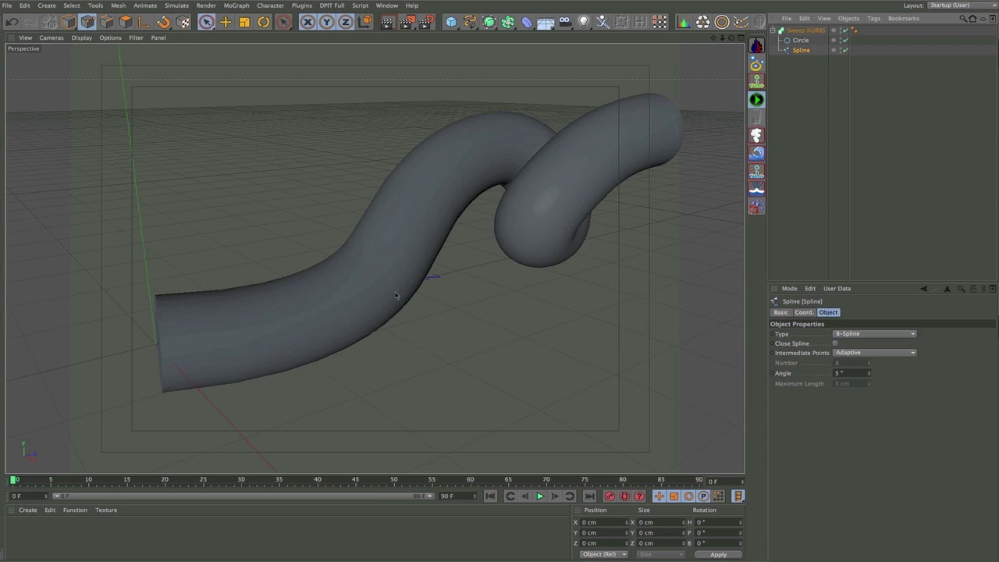
pyautogui.keyDown('alt'); pyautogui.moveTo(395, 295); pyautogui.dragTo(499, 232); pyautogui.keyUp('alt')
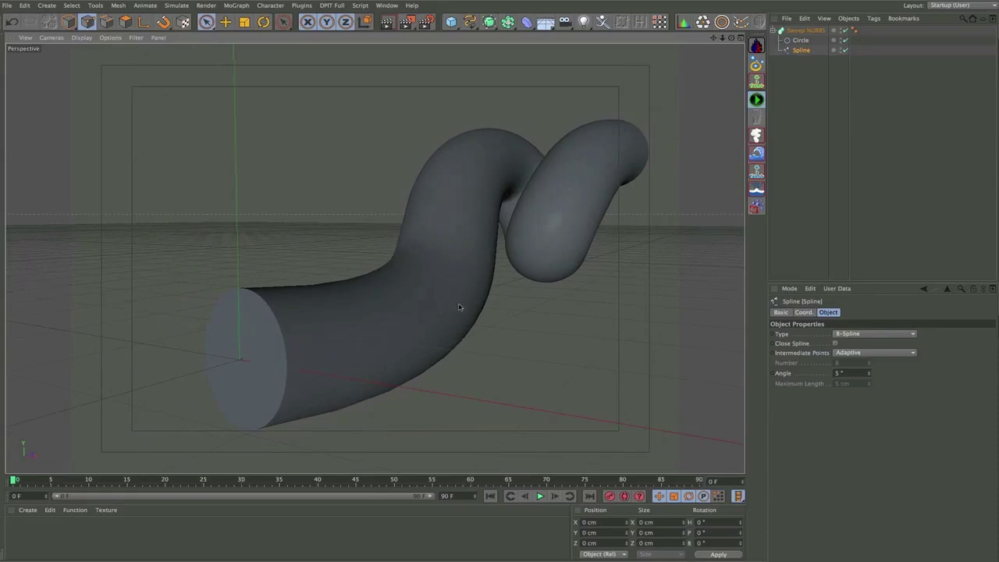
pyautogui.keyDown('alt'); pyautogui.moveTo(459, 307); pyautogui.dragTo(476, 190); pyautogui.keyUp('alt')
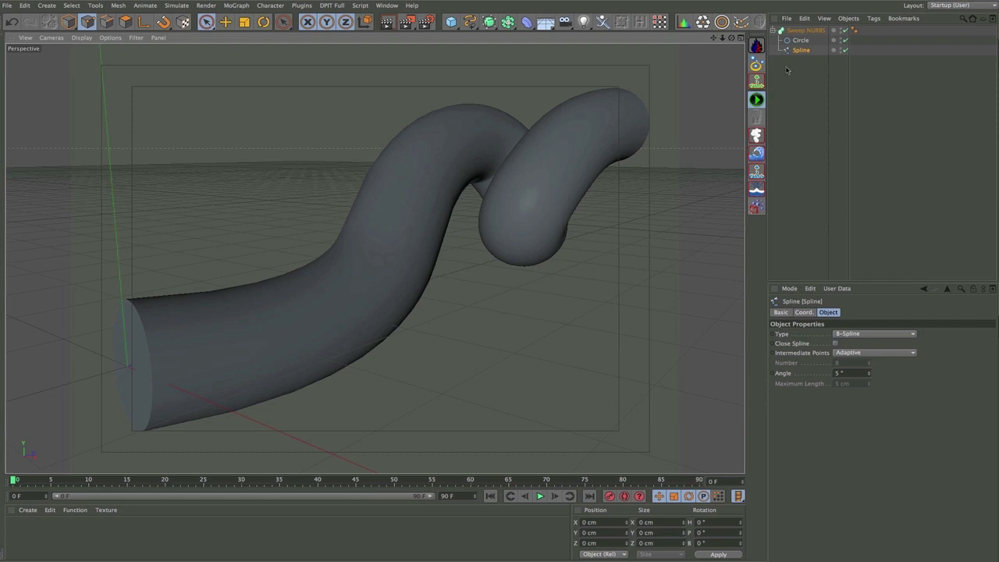
# Step: Select the Sweep NURBS and scroll its attributes down to the Details section
pyautogui.click(808, 31)
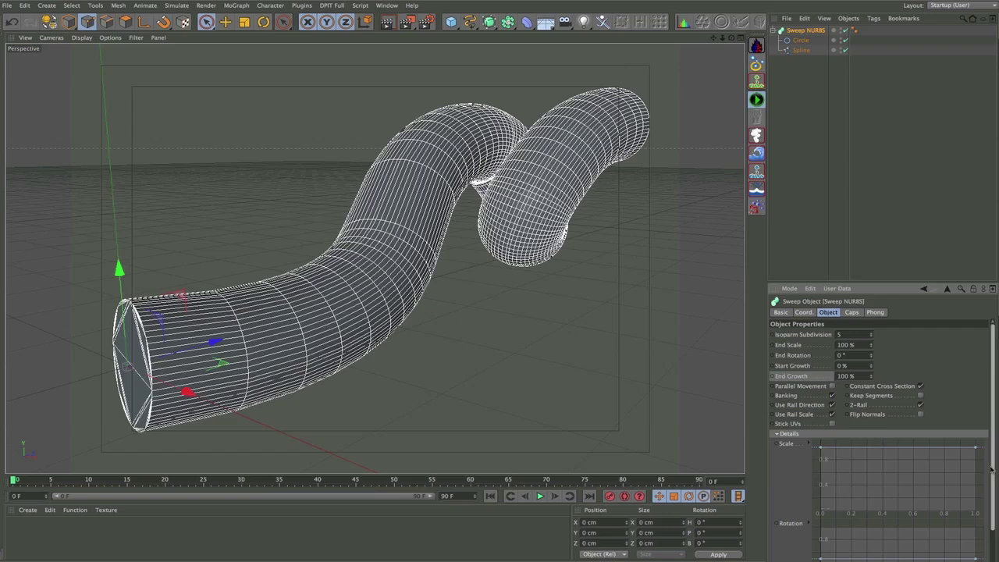
pyautogui.scroll(-2, 969, 479)
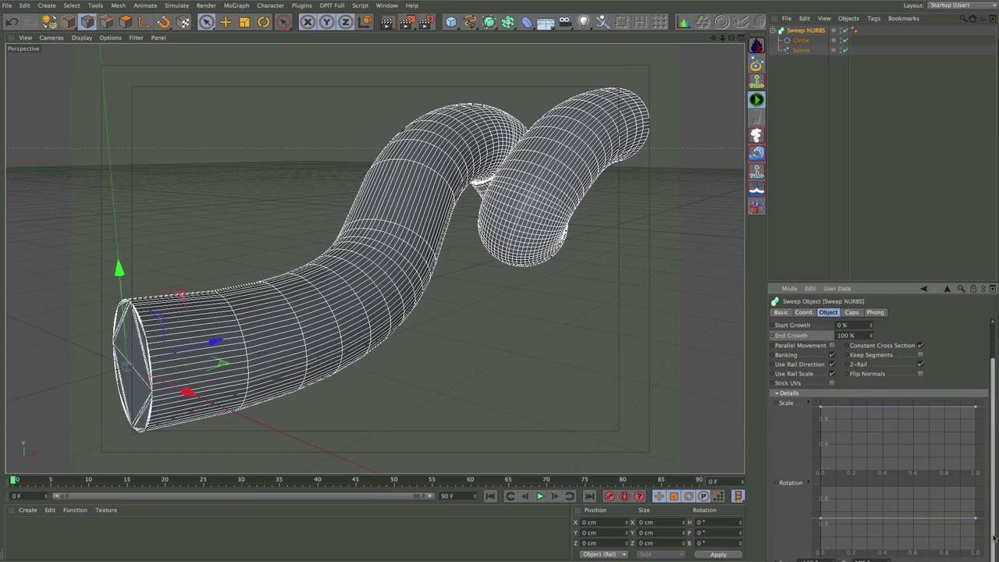
# Step: Open the Scale curve in a separate window and drop its end point to about 0.021
pyautogui.rightClick(872, 430)
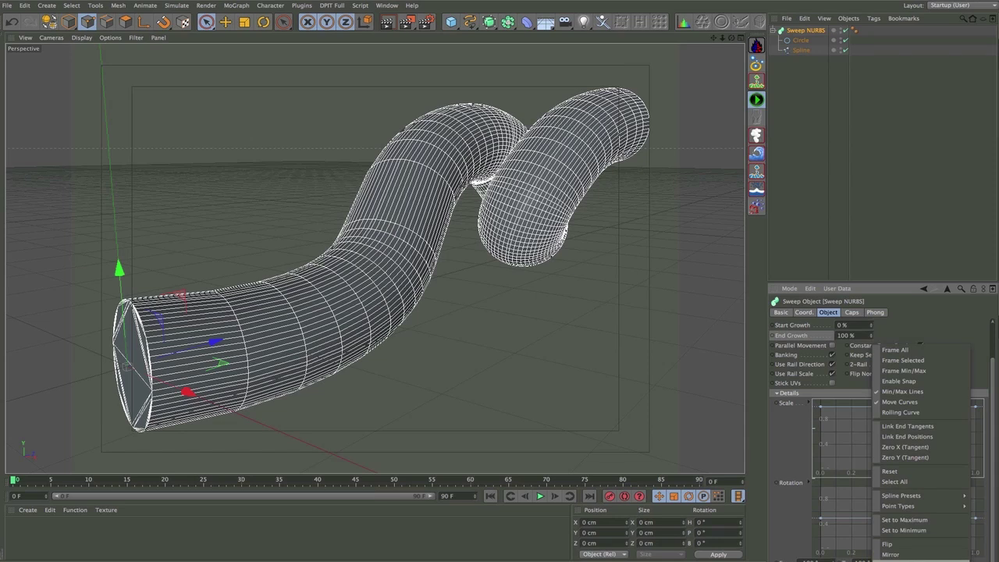
pyautogui.click(897, 558)
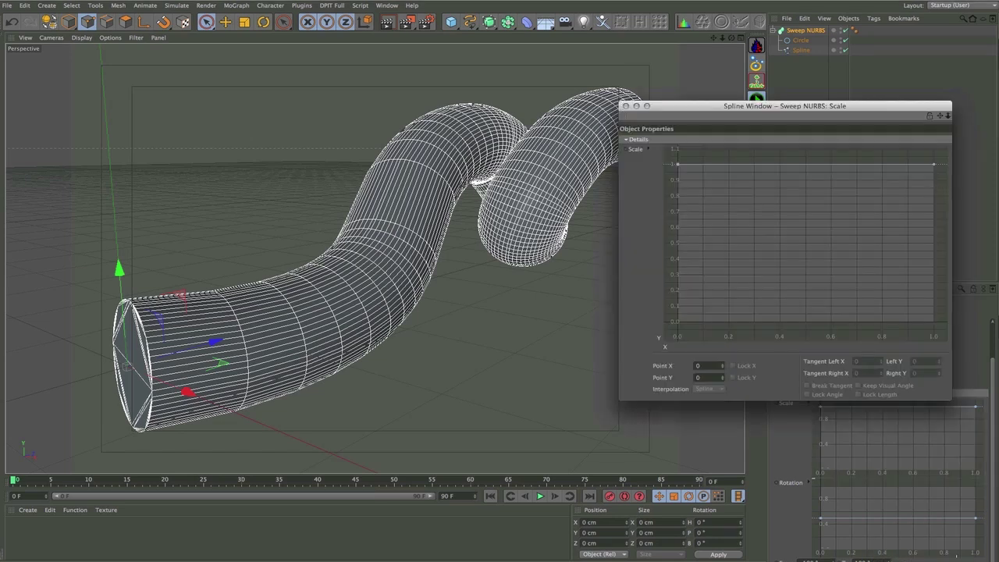
pyautogui.moveTo(778, 106); pyautogui.dragTo(656, 141)
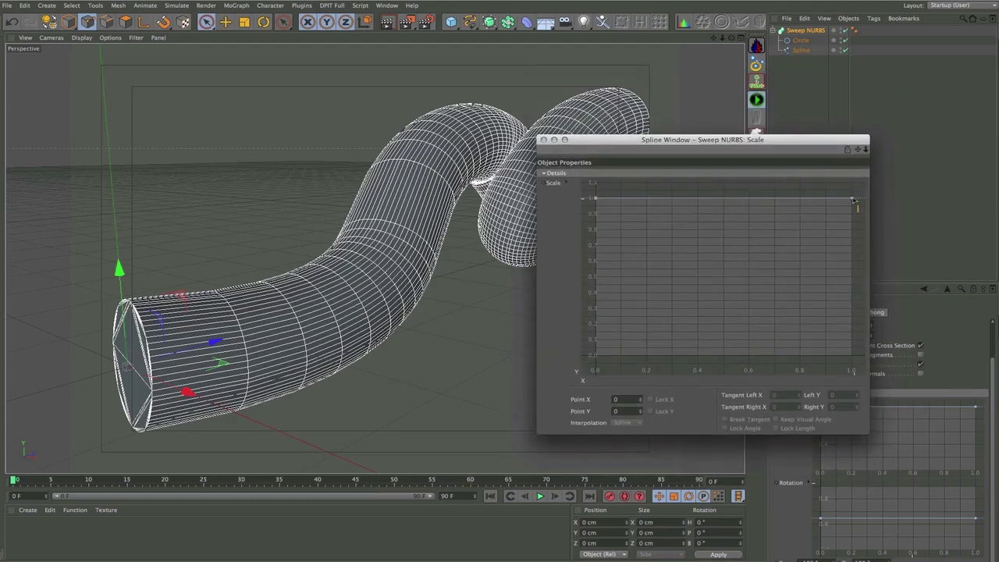
pyautogui.moveTo(856, 209); pyautogui.dragTo(855, 360)
pyautogui.moveTo(629, 144); pyautogui.dragTo(698, 164)
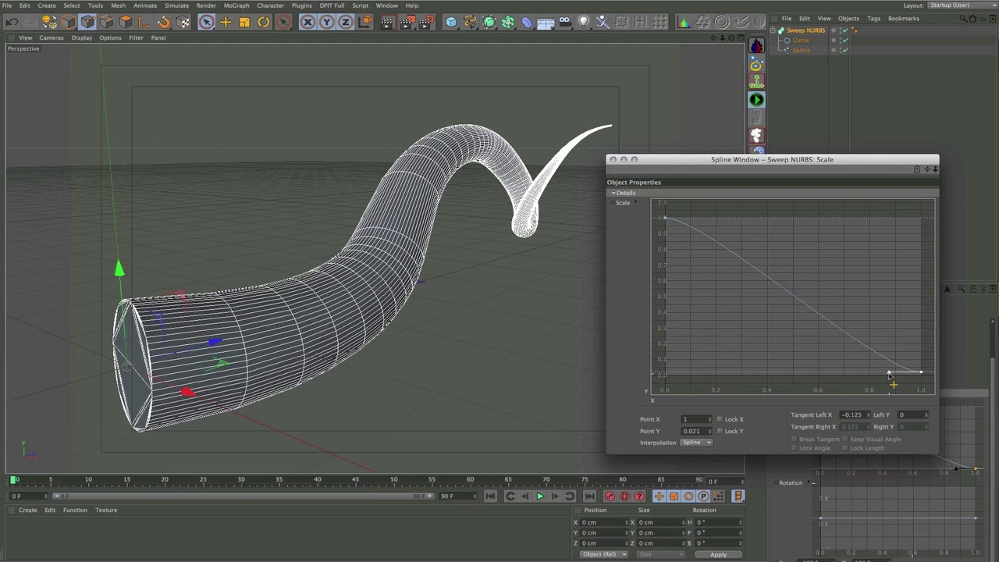
pyautogui.moveTo(890, 375); pyautogui.dragTo(911, 355)
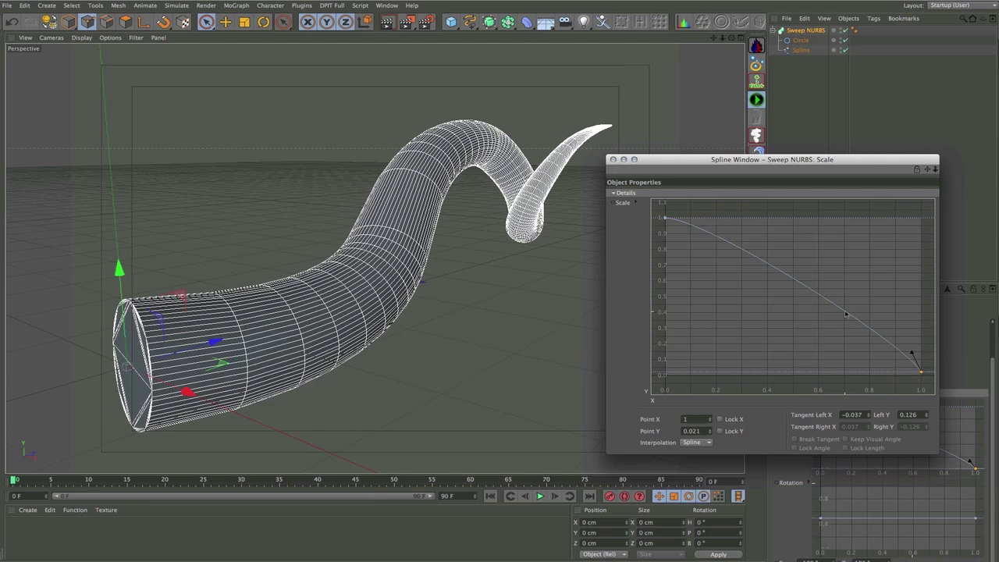
# Step: Add a Scale curve midpoint at X 0.678, Y 0.334, shape its tangents, and close the window
pyautogui.keyDown('ctrl'); pyautogui.click(845, 313); pyautogui.keyUp('ctrl')
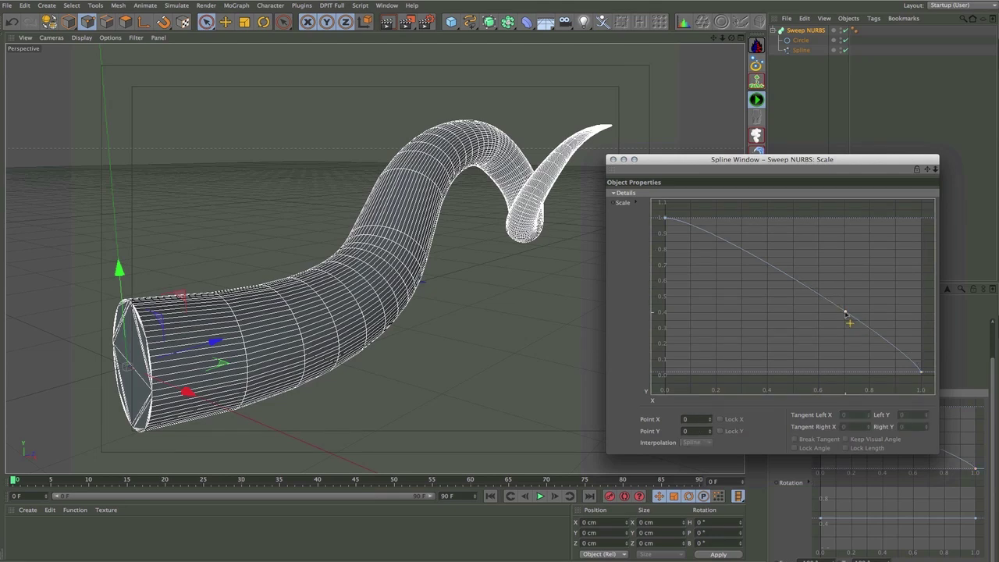
pyautogui.moveTo(843, 316); pyautogui.dragTo(842, 334)
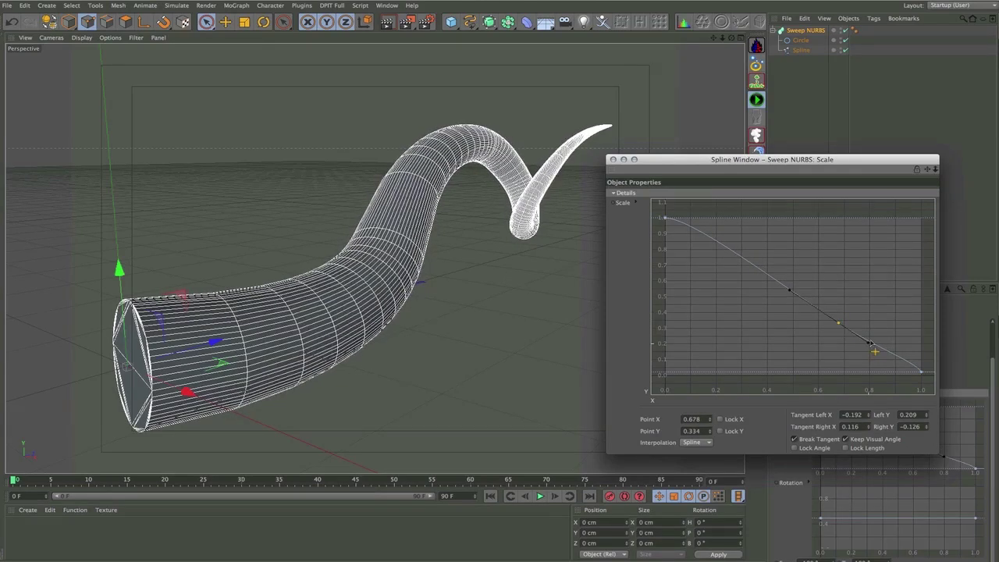
pyautogui.moveTo(867, 346); pyautogui.dragTo(859, 282)
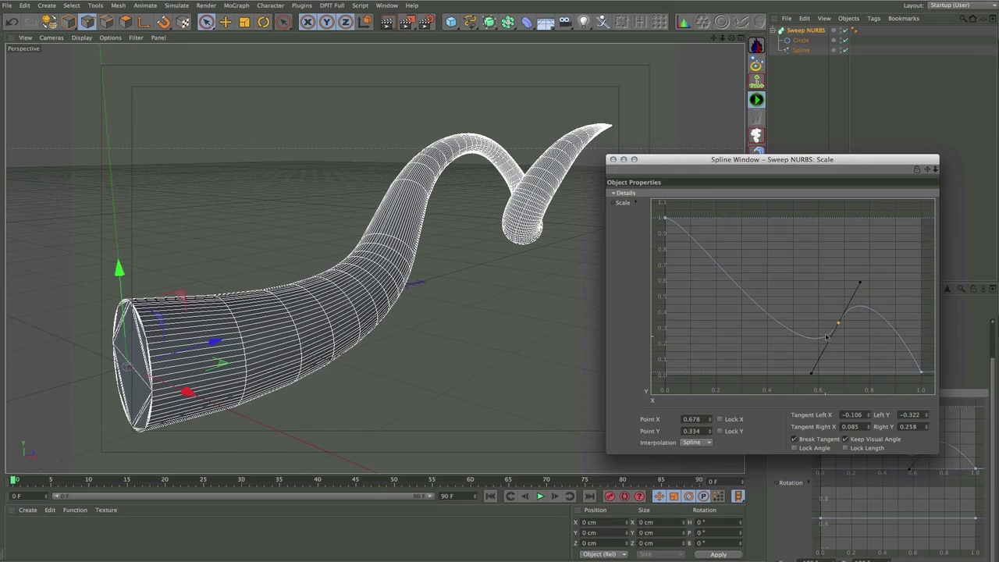
pyautogui.keyDown('alt'); pyautogui.moveTo(439, 254); pyautogui.dragTo(582, 223); pyautogui.keyUp('alt')
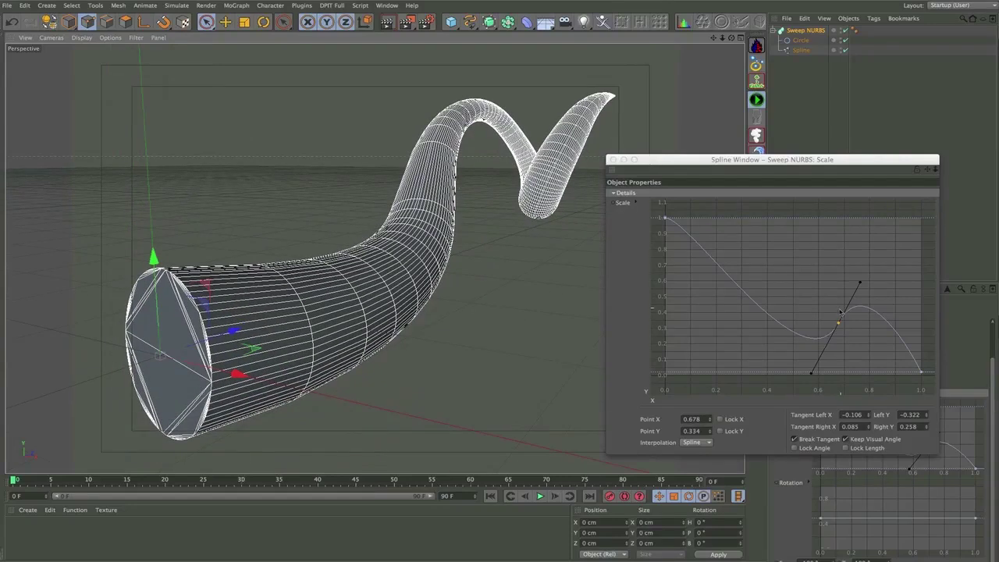
pyautogui.click(861, 286)
pyautogui.moveTo(861, 286); pyautogui.dragTo(872, 365)
pyautogui.keyDown('alt'); pyautogui.moveTo(542, 192); pyautogui.dragTo(523, 104); pyautogui.keyUp('alt')
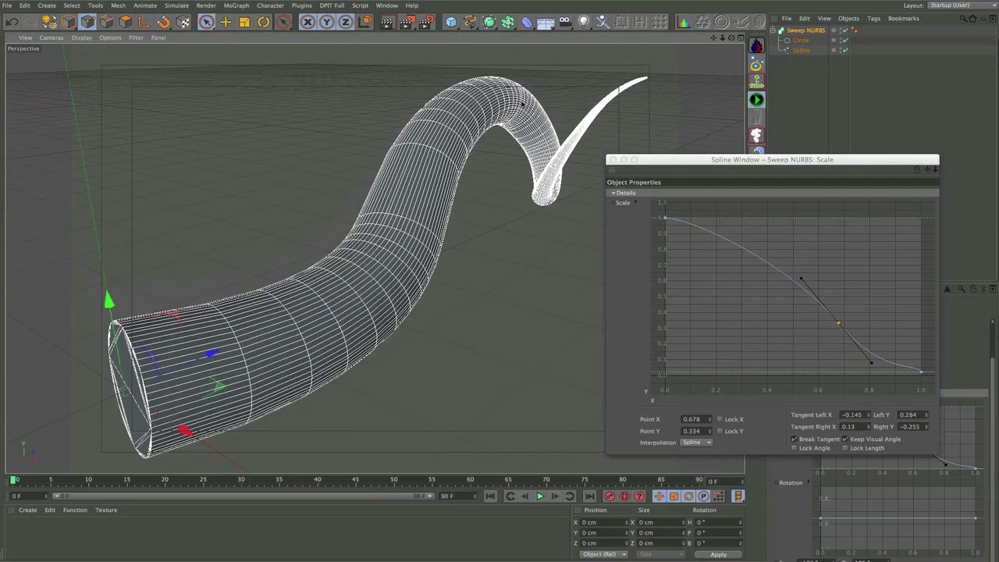
pyautogui.click(612, 160)
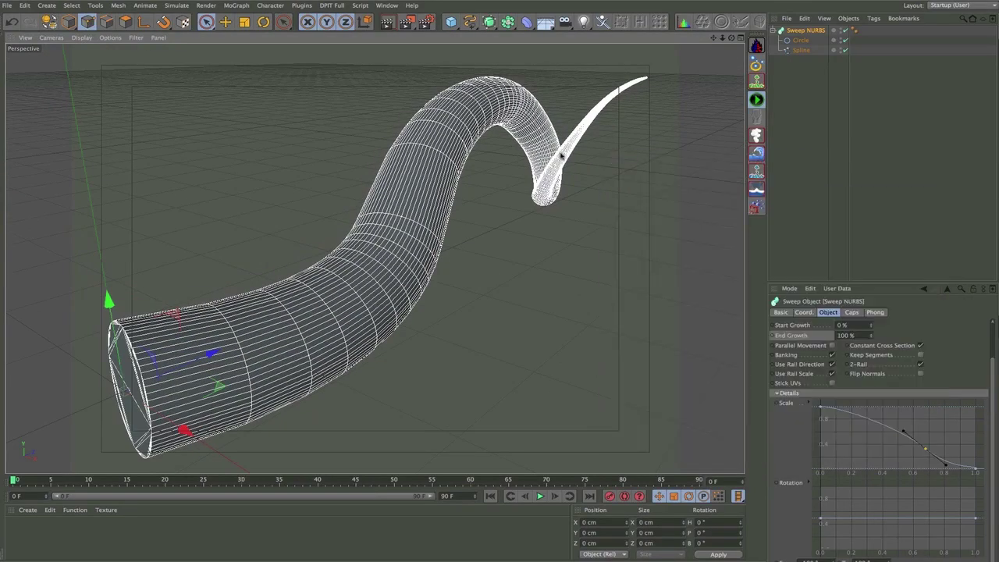
# Step: Collapse the Sweep NURBS hierarchy, orbit behind the horn, and reselect the Sweep NURBS
pyautogui.click(776, 32)
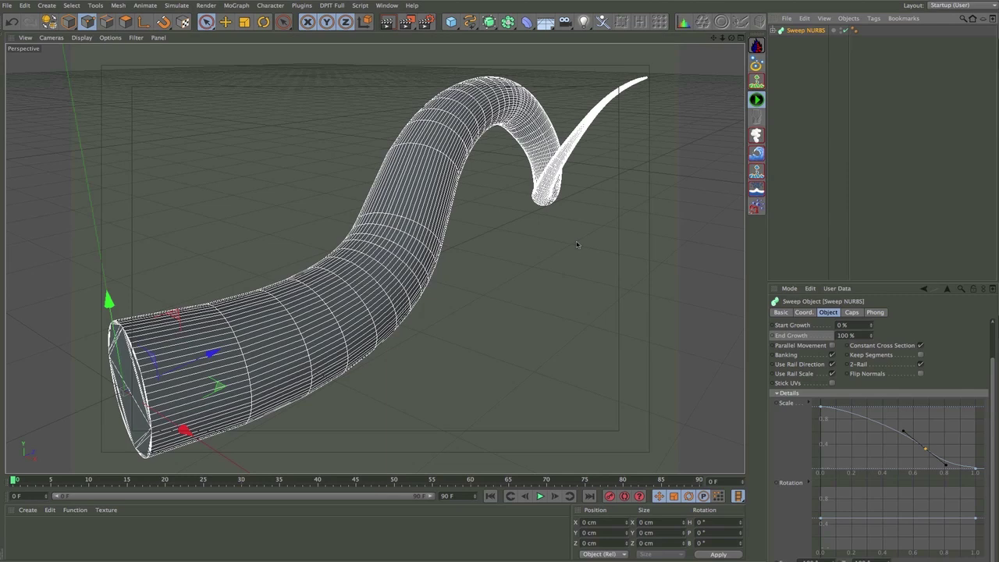
pyautogui.click(551, 222)
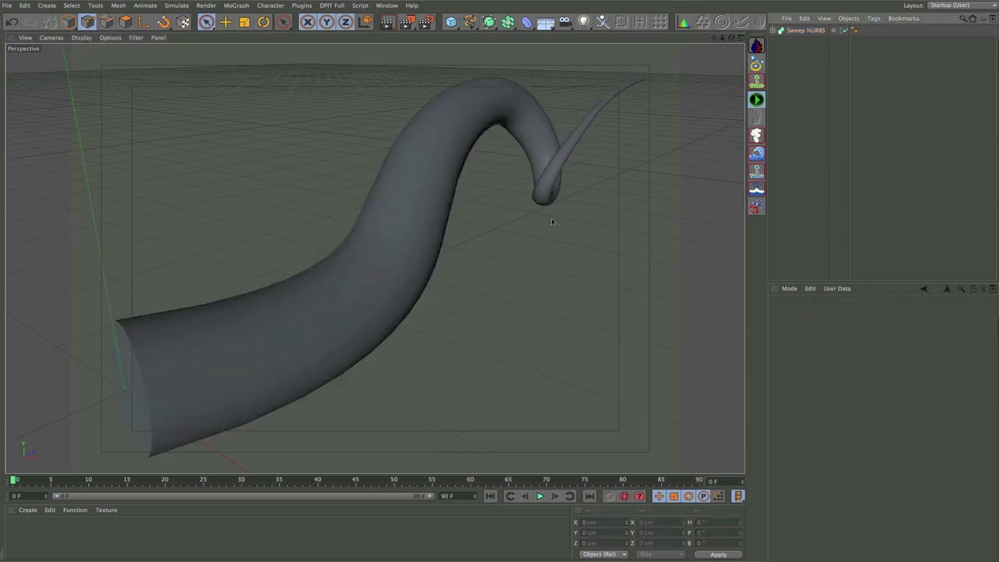
pyautogui.keyDown('alt'); pyautogui.moveTo(526, 215); pyautogui.dragTo(291, 204); pyautogui.keyUp('alt')
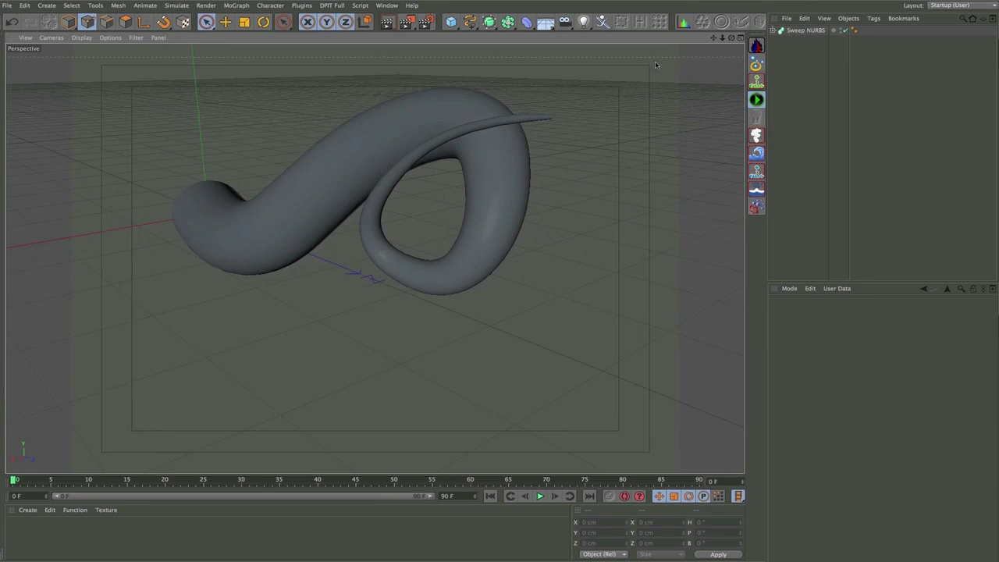
pyautogui.click(794, 32)
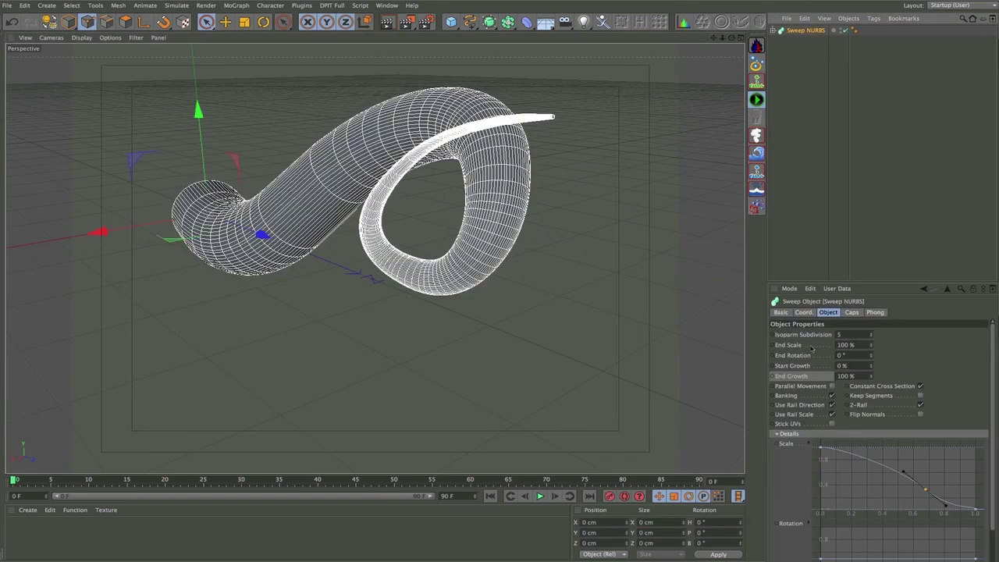
# Step: Keyframe End Growth at 0% on frame 0 and 100% on frame 60
pyautogui.click(777, 434)
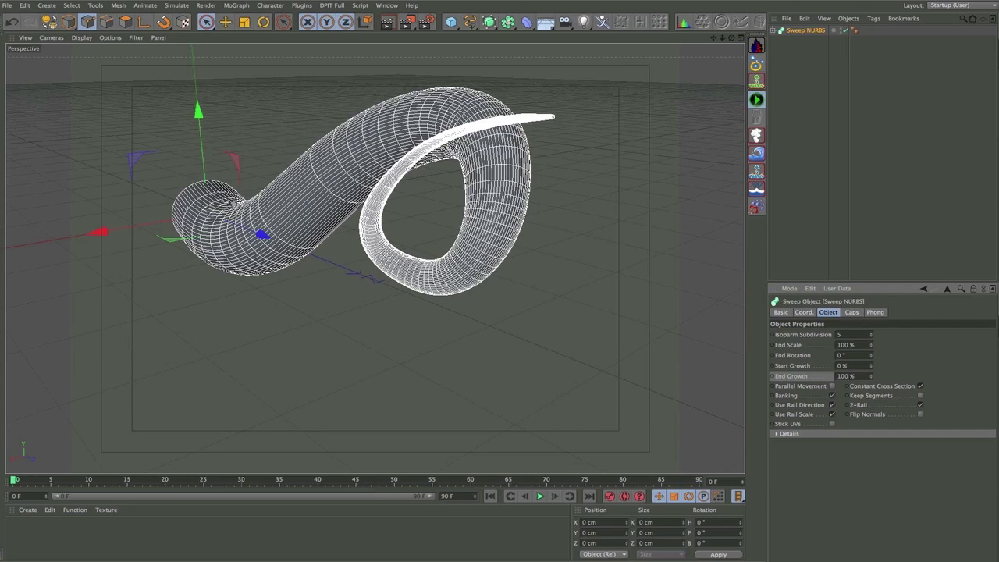
pyautogui.moveTo(872, 377); pyautogui.dragTo(852, 419)
pyautogui.moveTo(874, 381); pyautogui.dragTo(871, 385)
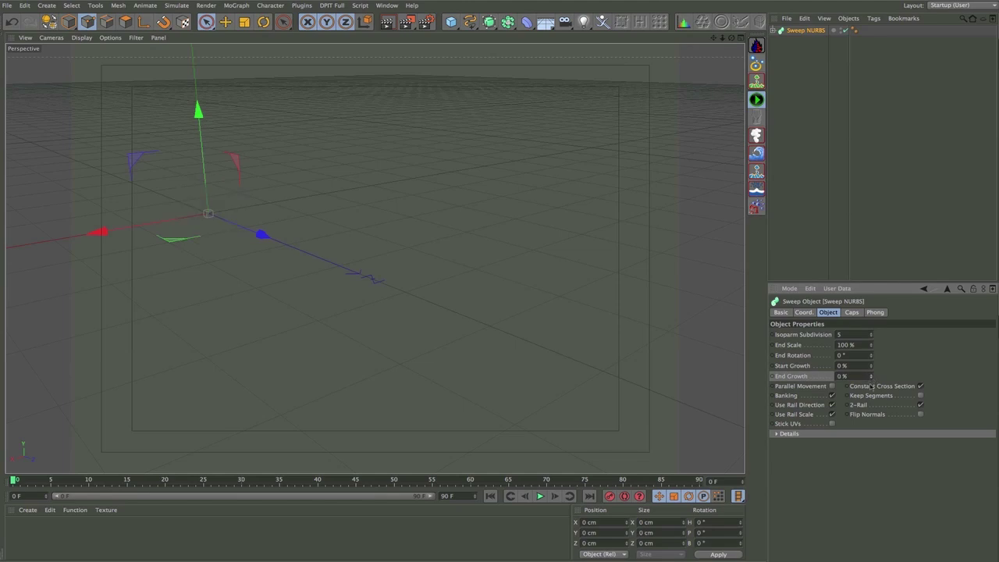
pyautogui.click(772, 376)
pyautogui.click(472, 477)
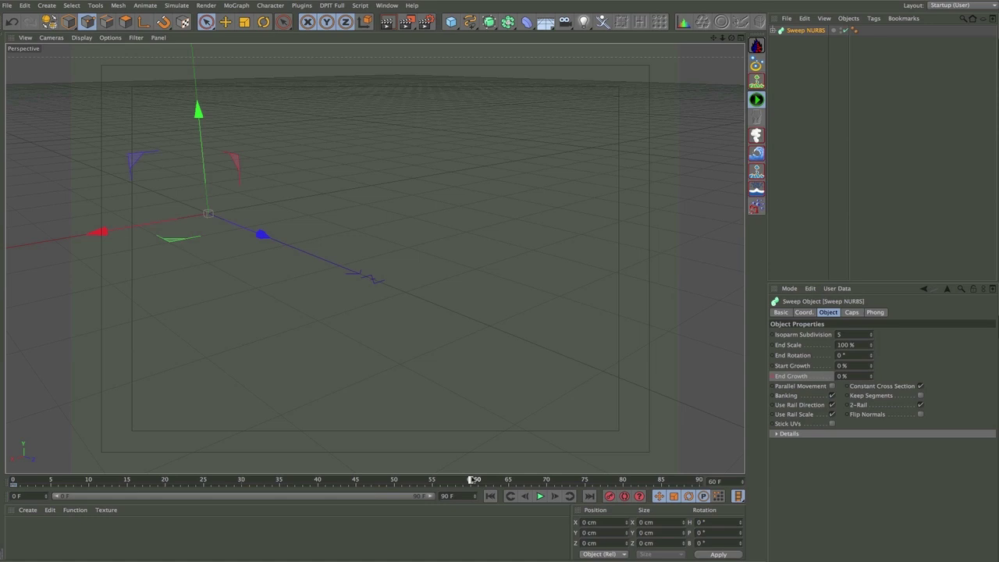
pyautogui.moveTo(871, 376); pyautogui.dragTo(869, 323)
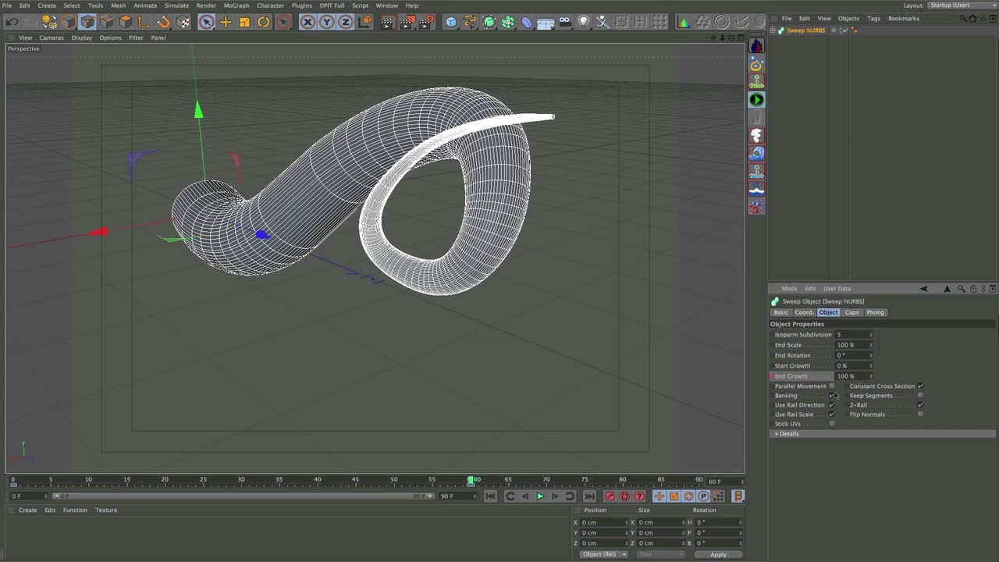
pyautogui.moveTo(471, 479); pyautogui.dragTo(32, 432)
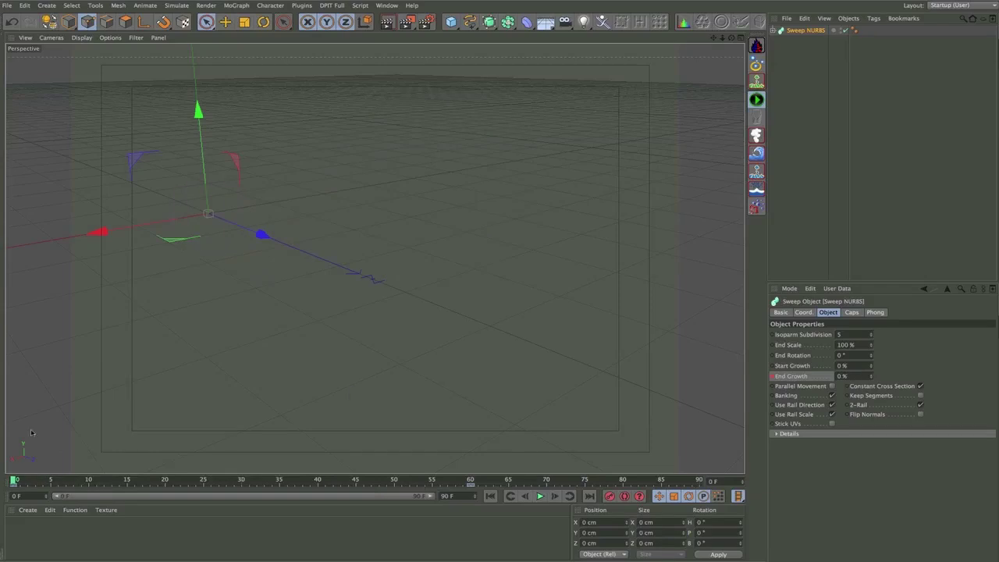
# Step: Preview the tube growing along the spline, then scrub back to about frame 28 (45% End Growth)
pyautogui.click(540, 496)
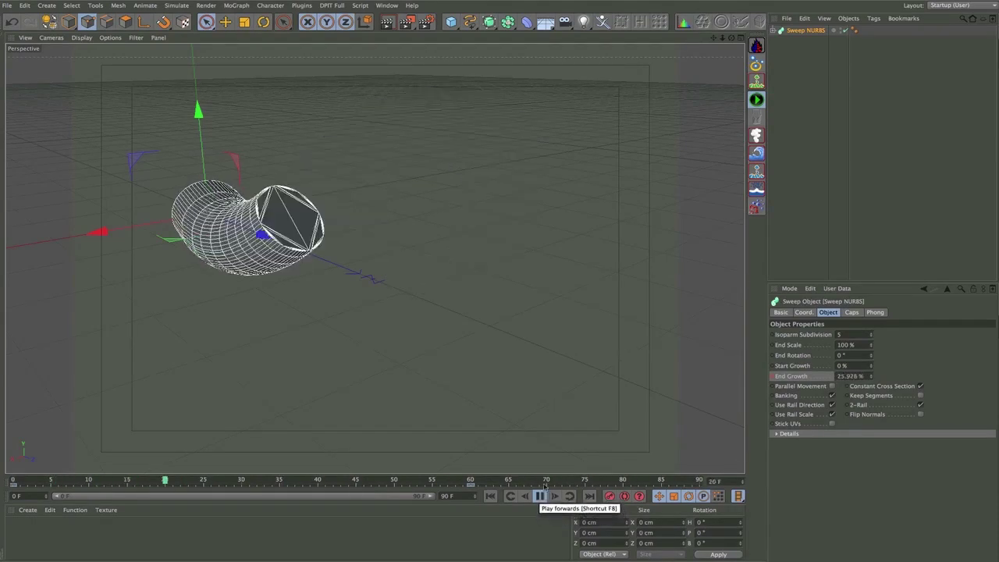
pyautogui.click(540, 496)
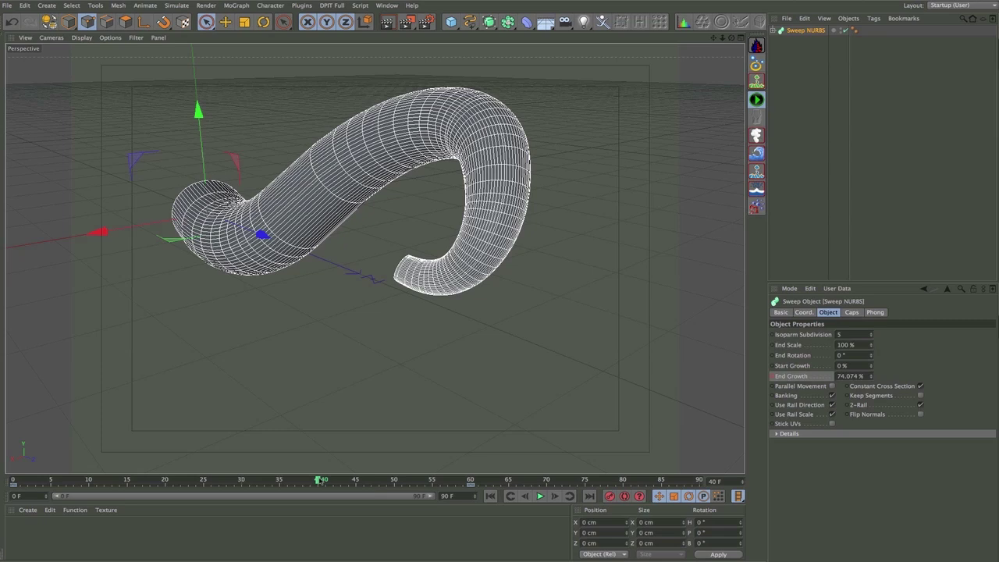
pyautogui.moveTo(320, 481); pyautogui.dragTo(227, 444)
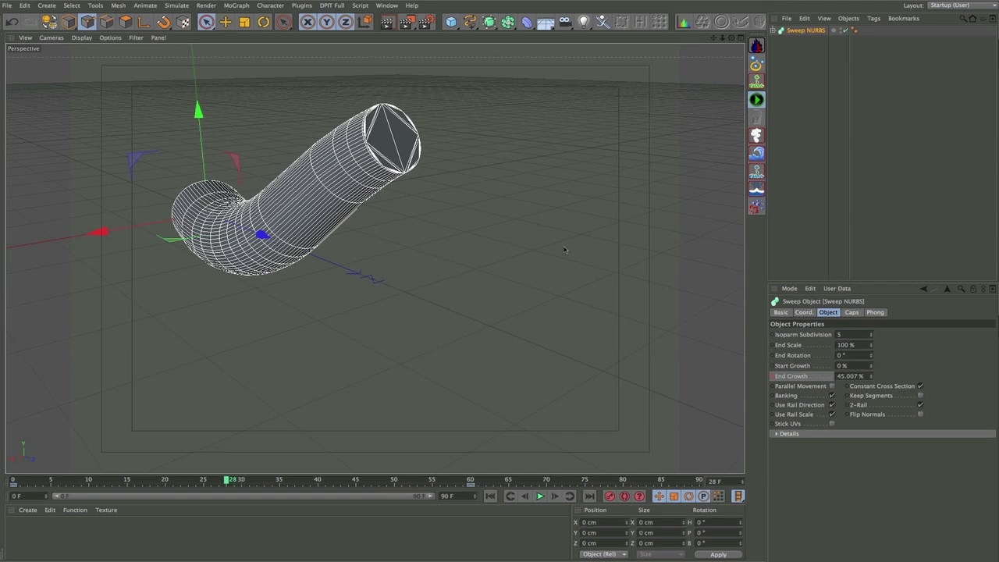
# Step: Keyframe Start Growth at 100% on frame 74 so the tube retracts, then return to frame 0
pyautogui.click(775, 366)
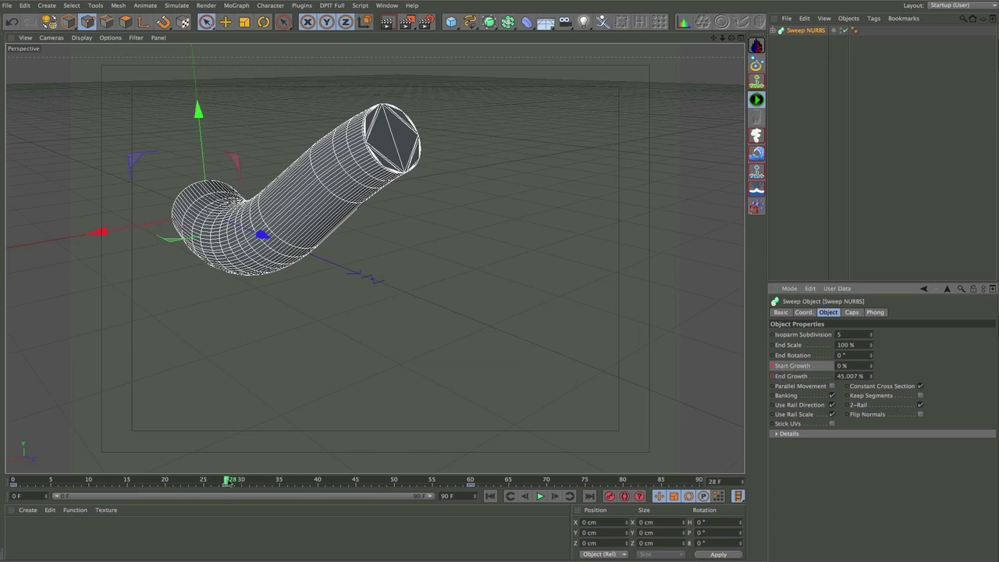
pyautogui.moveTo(227, 481); pyautogui.dragTo(579, 449)
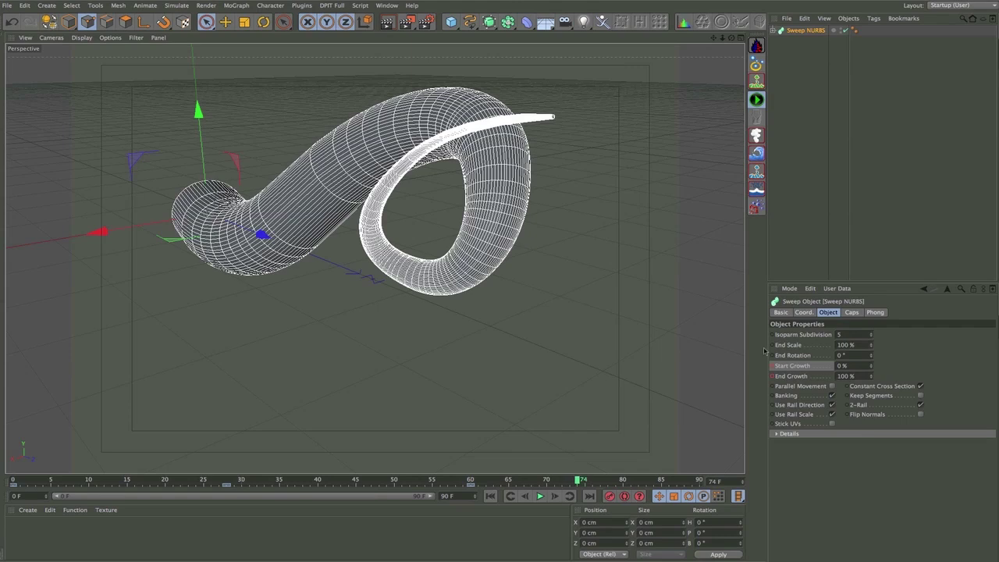
pyautogui.moveTo(871, 369); pyautogui.dragTo(868, 317)
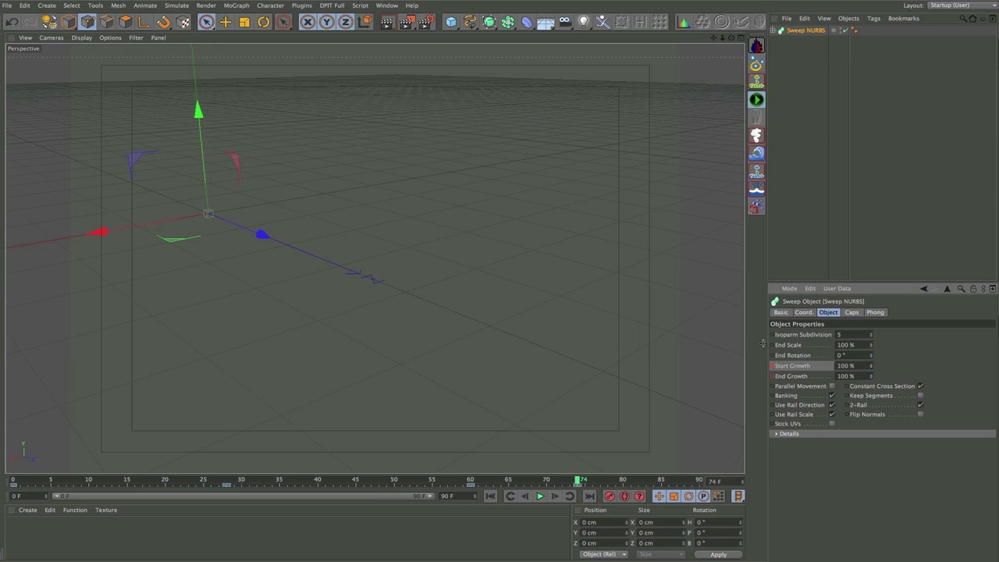
pyautogui.click(490, 496)
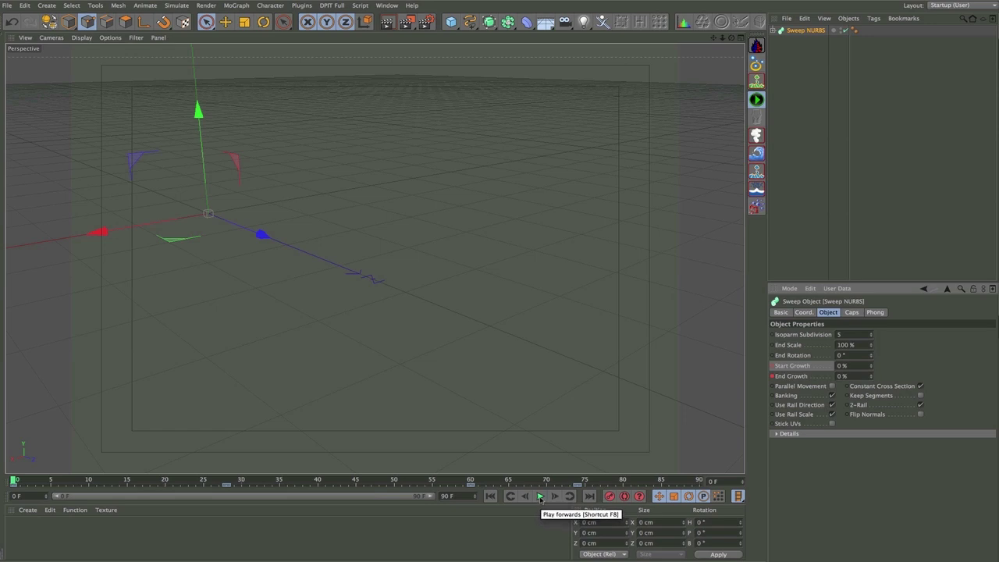
# Step: Replay the growth animation, orbiting to view the sweep's starting circle side-on in between
pyautogui.click(539, 496)
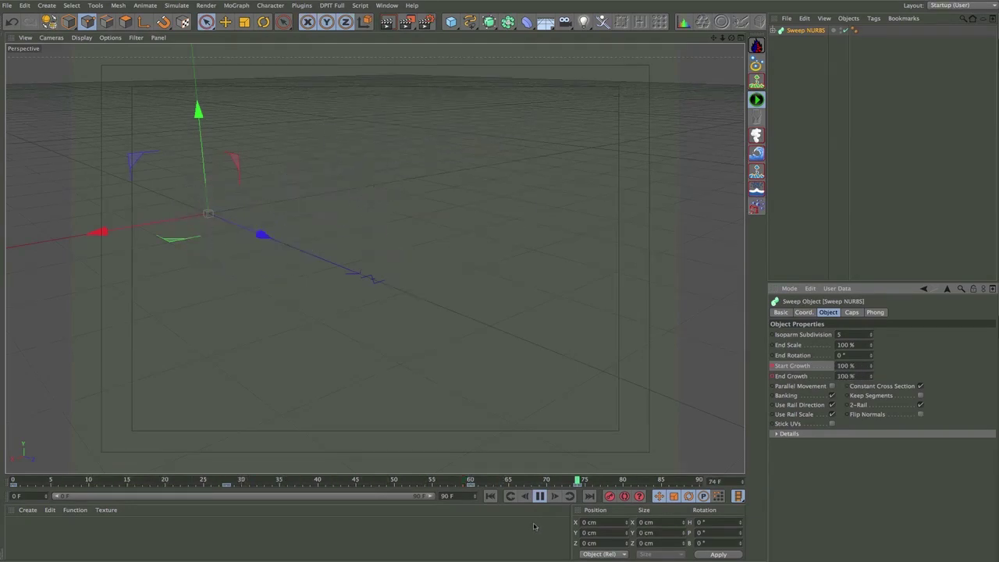
pyautogui.click(539, 496)
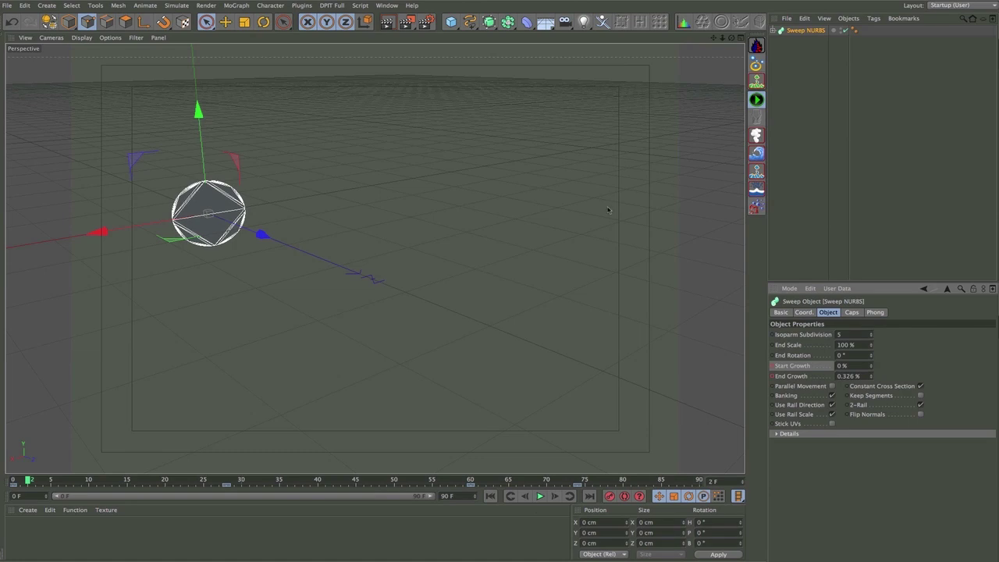
pyautogui.keyDown('alt'); pyautogui.moveTo(424, 283); pyautogui.dragTo(356, 239); pyautogui.keyUp('alt')
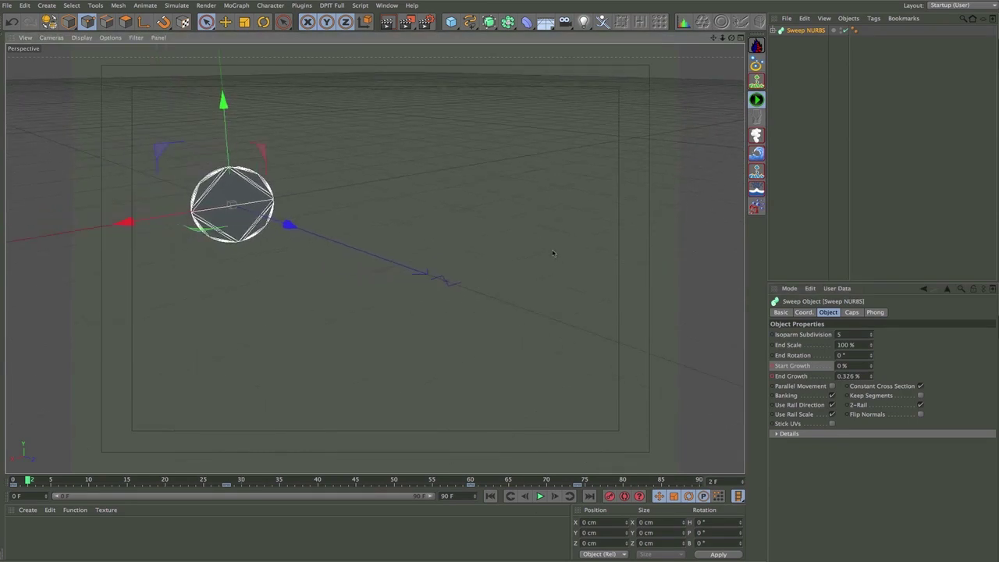
pyautogui.keyDown('alt'); pyautogui.moveTo(345, 261); pyautogui.dragTo(360, 194); pyautogui.keyUp('alt')
pyautogui.keyDown('alt'); pyautogui.moveTo(267, 224); pyautogui.dragTo(462, 360); pyautogui.keyUp('alt')
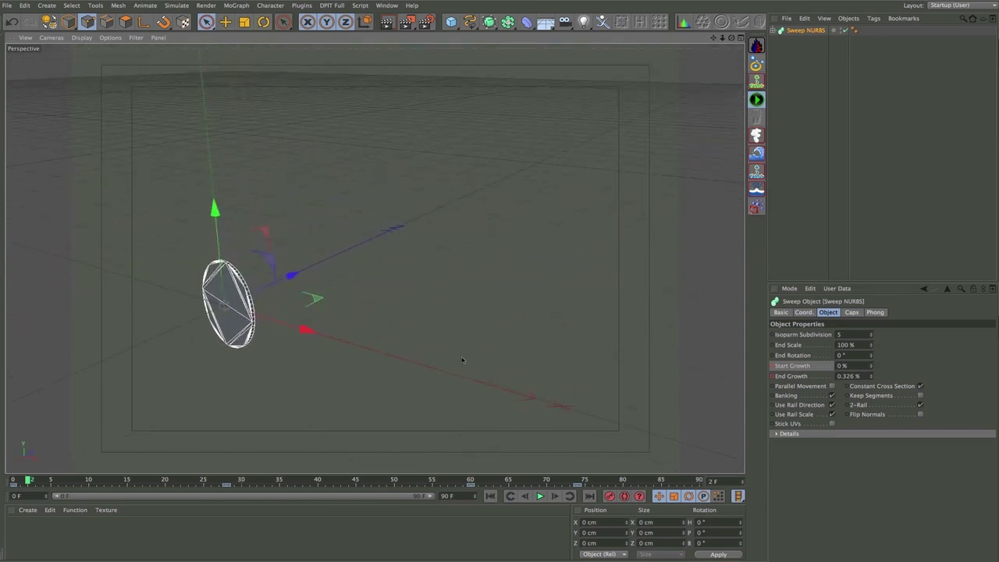
pyautogui.click(539, 495)
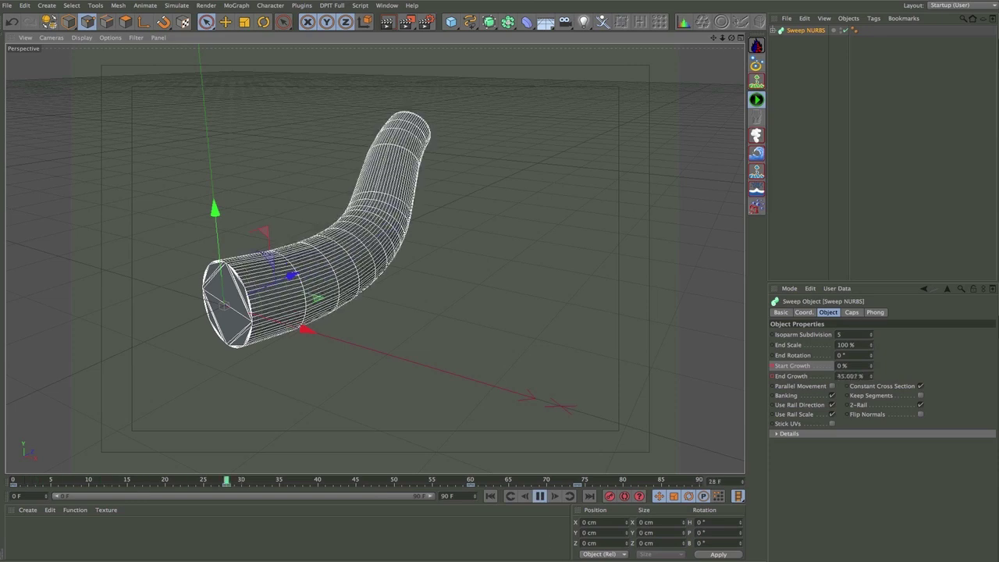